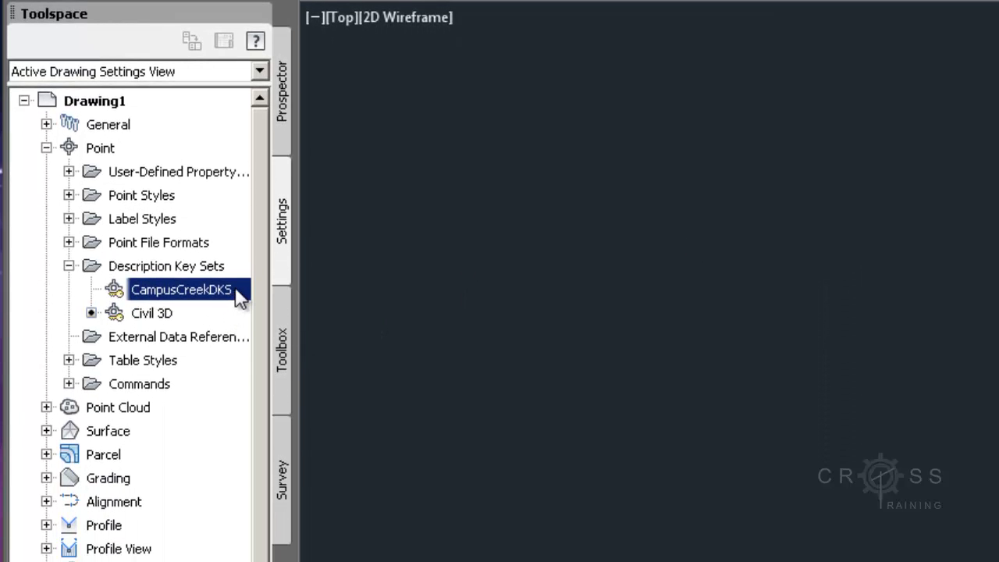
- Open the CampusCreekDKS description key set for editing its keys, and widen the Code column to show the full code
{"action": "right_click", "coordinate": [238, 294]}
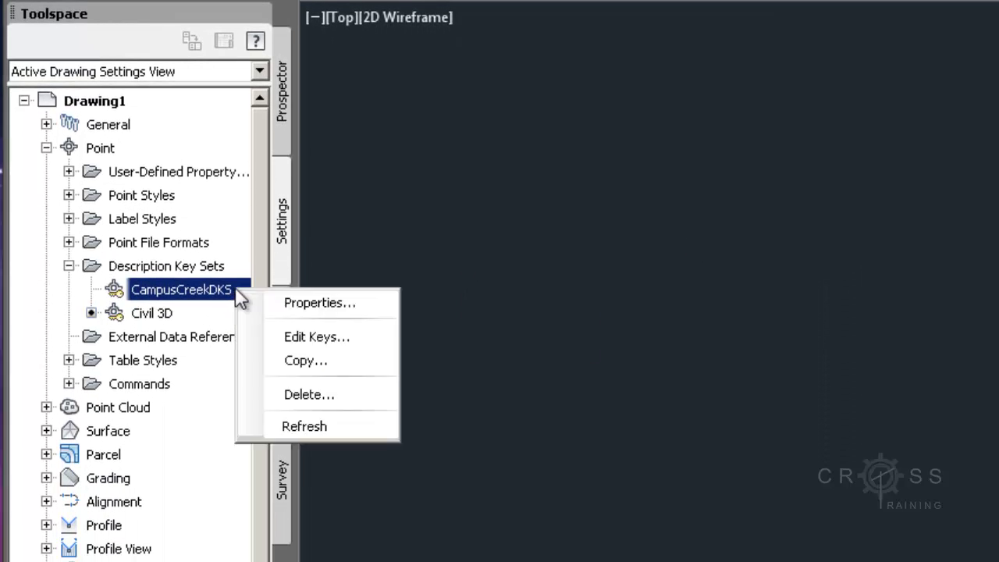
{"action": "left_click", "coordinate": [316, 336]}
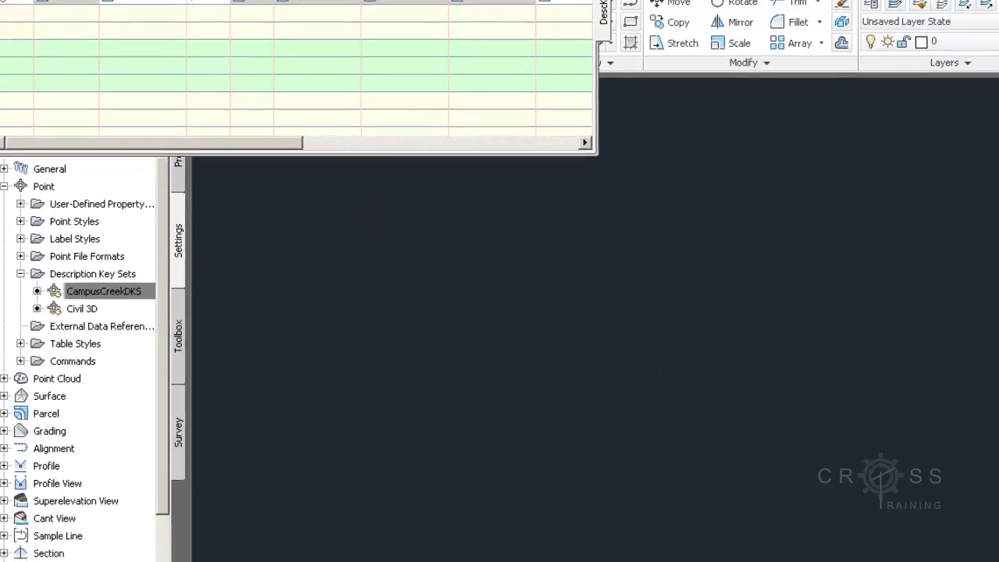
{"action": "left_click_drag", "start_coordinate": [133, 122], "coordinate": [189, 223]}
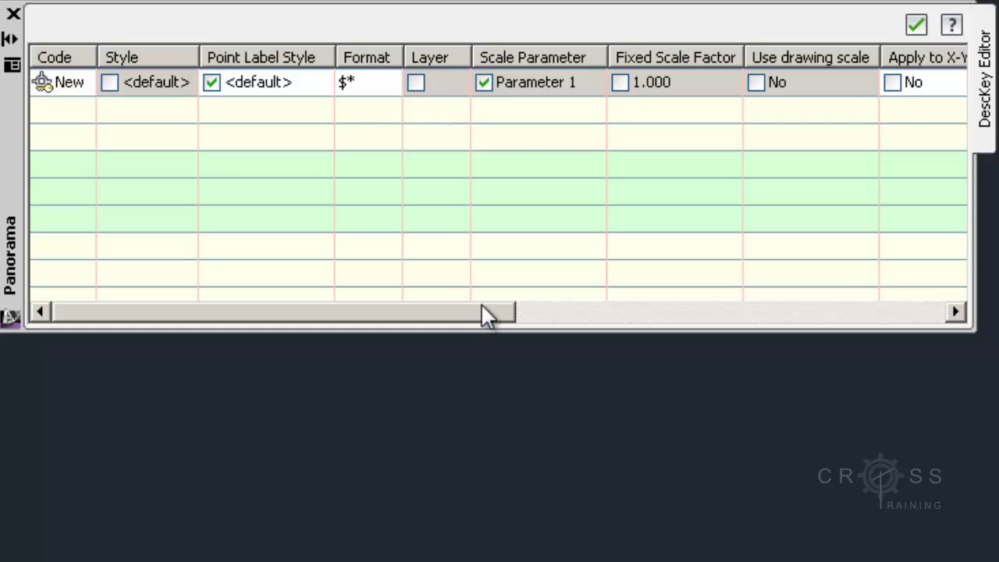
{"action": "left_click_drag", "start_coordinate": [486, 312], "coordinate": [446, 299]}
{"action": "left_click_drag", "start_coordinate": [96, 50], "coordinate": [189, 57]}
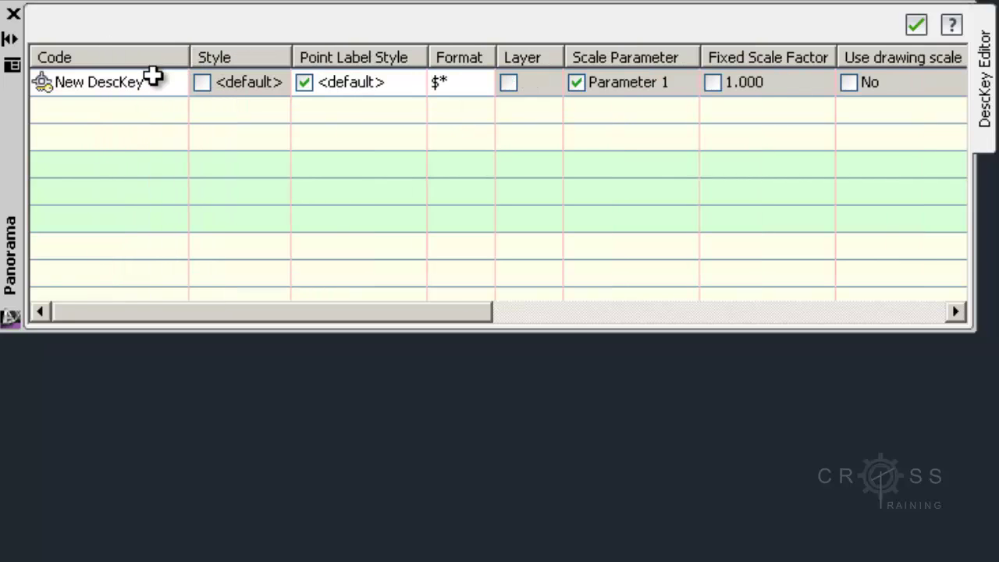
{"action": "mouse_move", "coordinate": [150, 82]}
- Switch to the Campus Creek09122012_Pt Data_EastNorth.txt point file in Notepad, place it beside the key editor and enlarge its window vertically
{"action": "key", "text": "alt+Tab"}
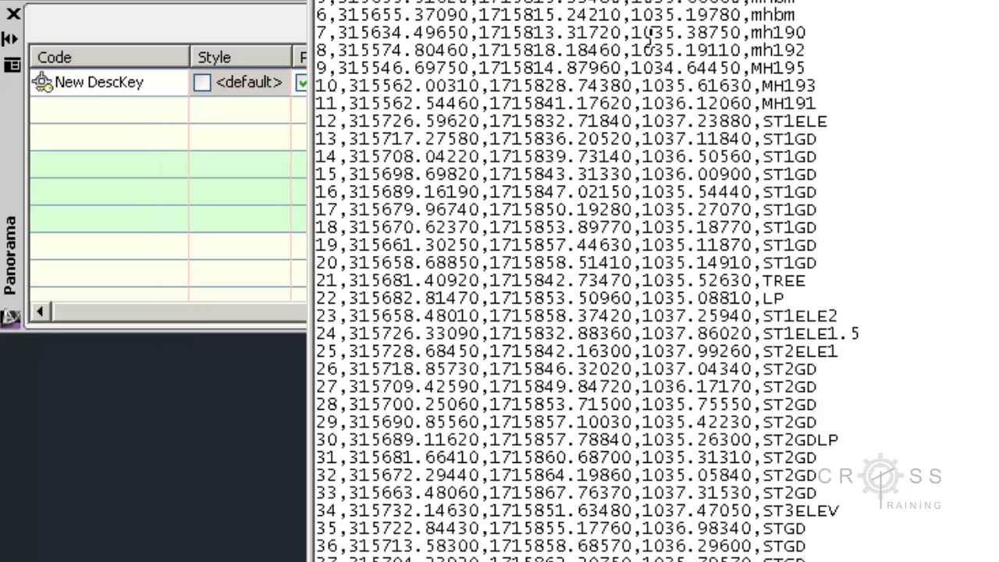
{"action": "left_click_drag", "start_coordinate": [751, 50], "coordinate": [710, 389]}
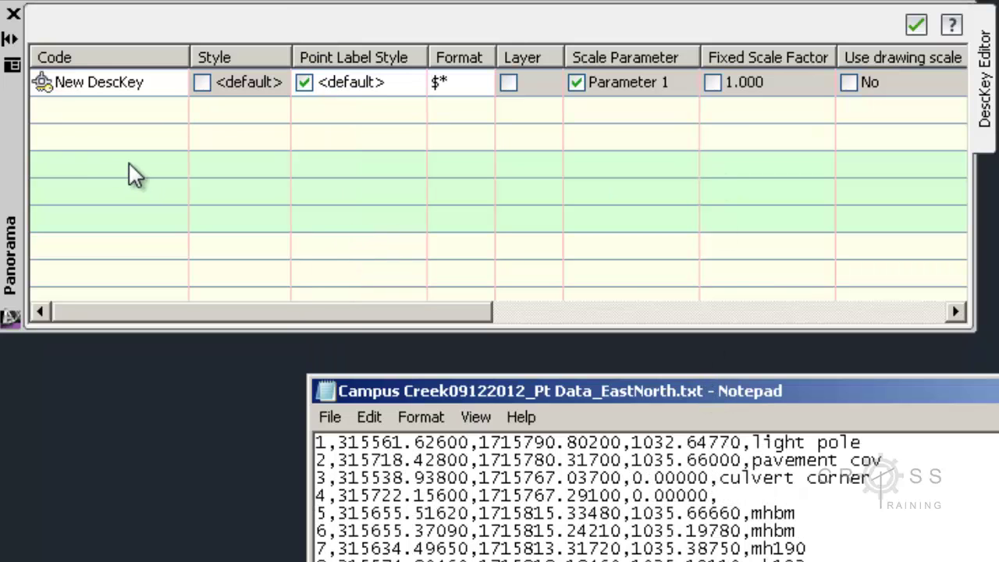
{"action": "left_click", "coordinate": [10, 152]}
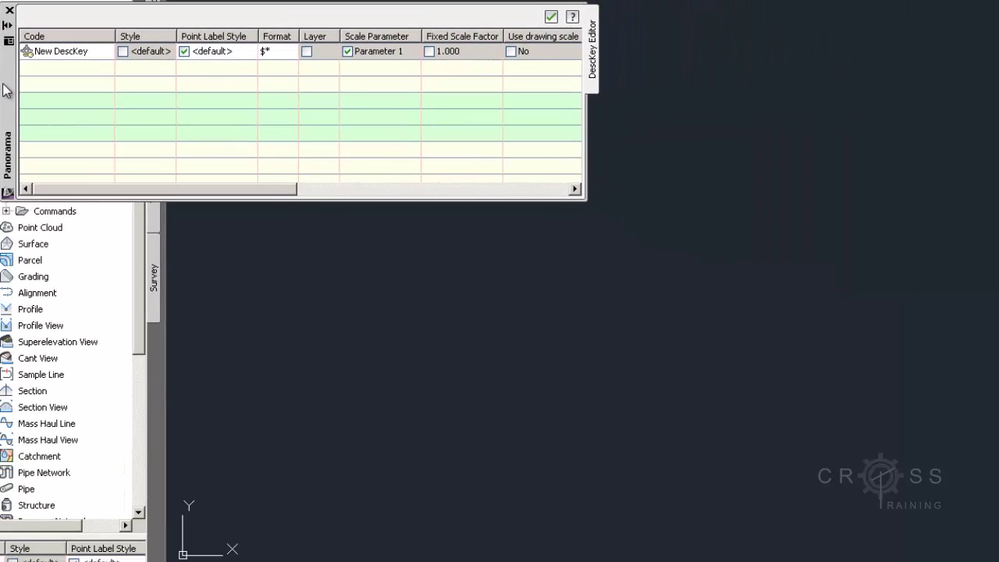
{"action": "key", "text": "alt+Tab"}
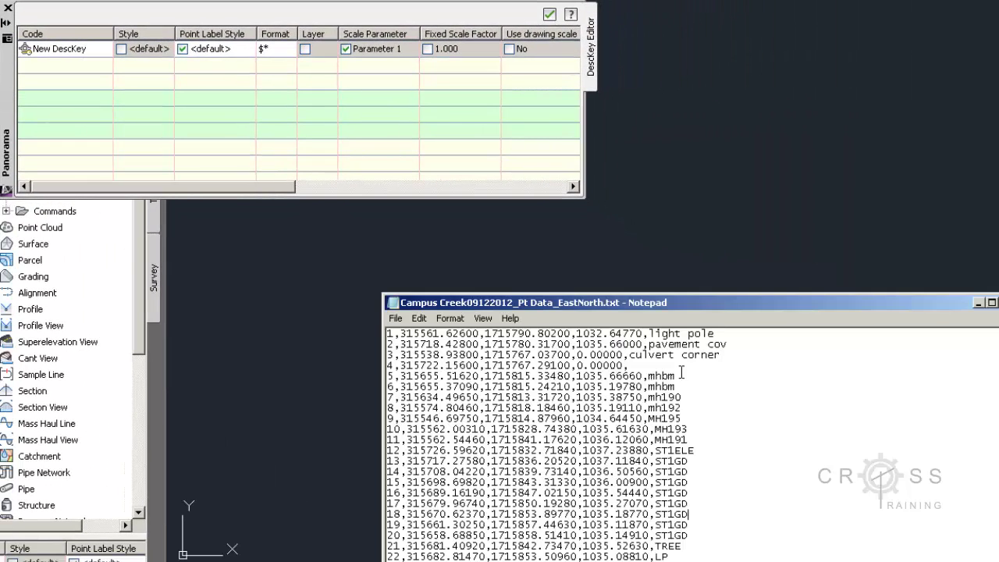
{"action": "left_click_drag", "start_coordinate": [724, 310], "coordinate": [964, 0]}
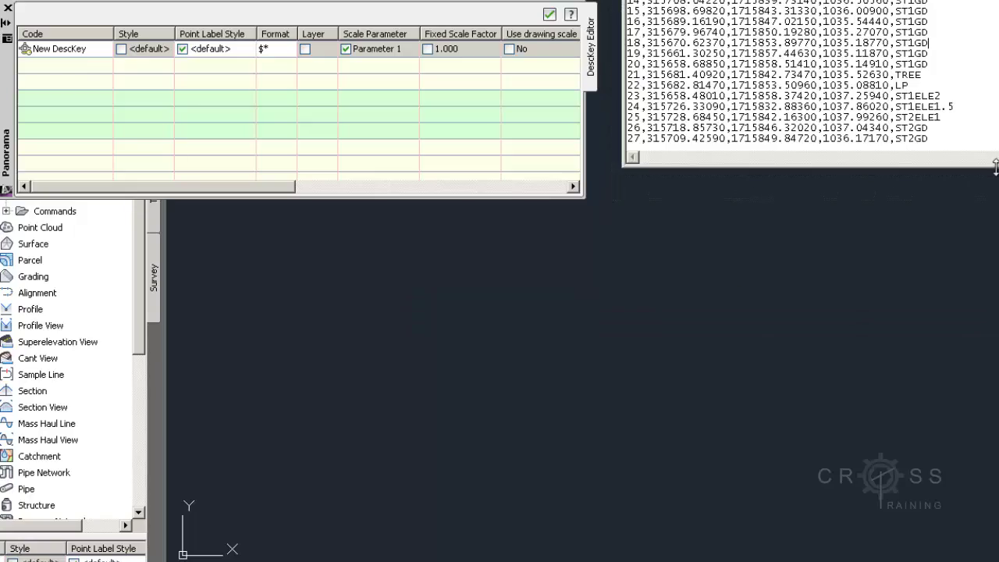
{"action": "left_click_drag", "start_coordinate": [811, 167], "coordinate": [811, 561]}
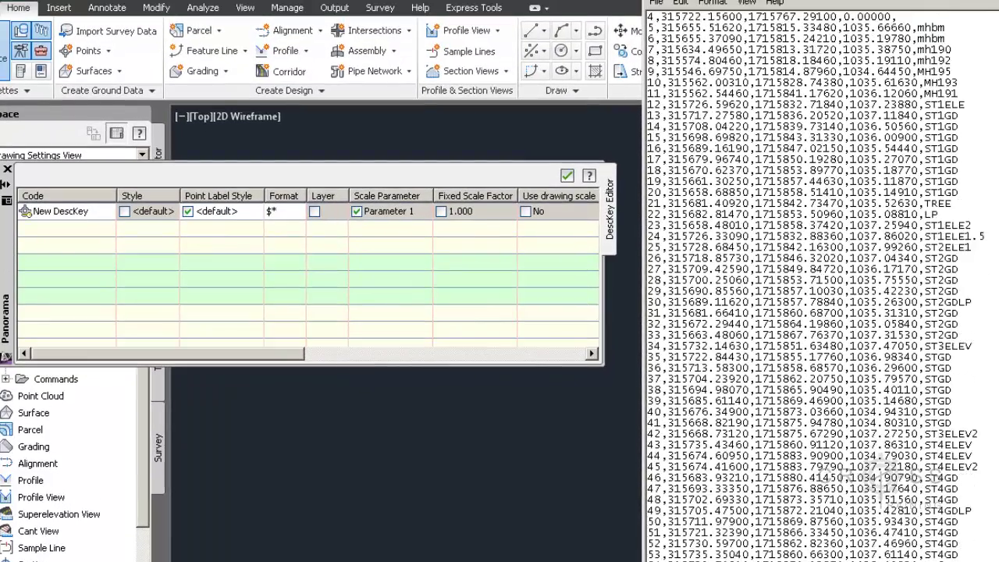
{"action": "scroll", "coordinate": [820, 285], "scroll_direction": "up", "scroll_amount": 1}
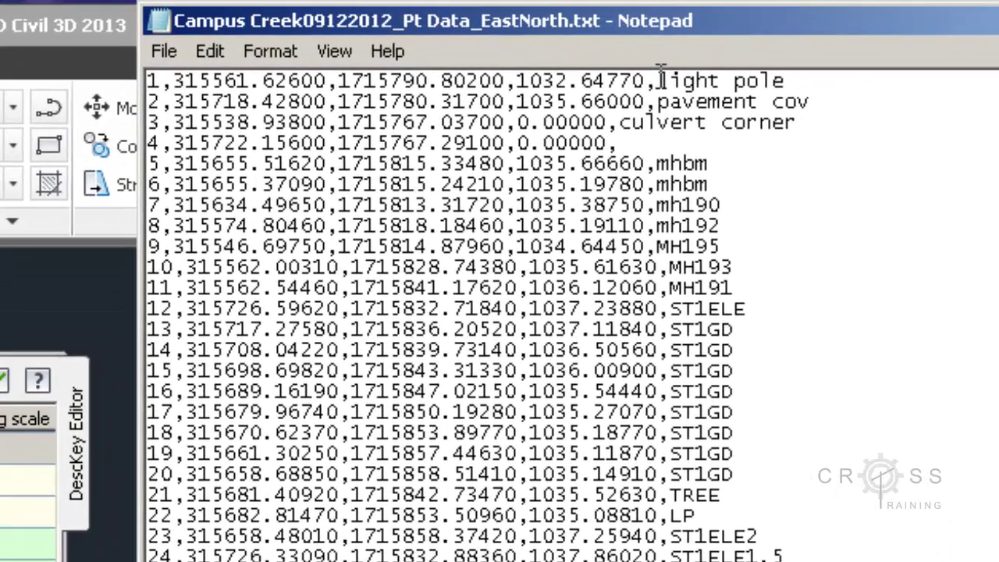
{"action": "left_click_drag", "start_coordinate": [918, 17], "coordinate": [944, 16]}
- Highlight the first point's description in the text file, and set the new description key's code to "light pole" to match
{"action": "left_click_drag", "start_coordinate": [706, 80], "coordinate": [785, 81]}
{"action": "key", "text": "alt+Tab"}
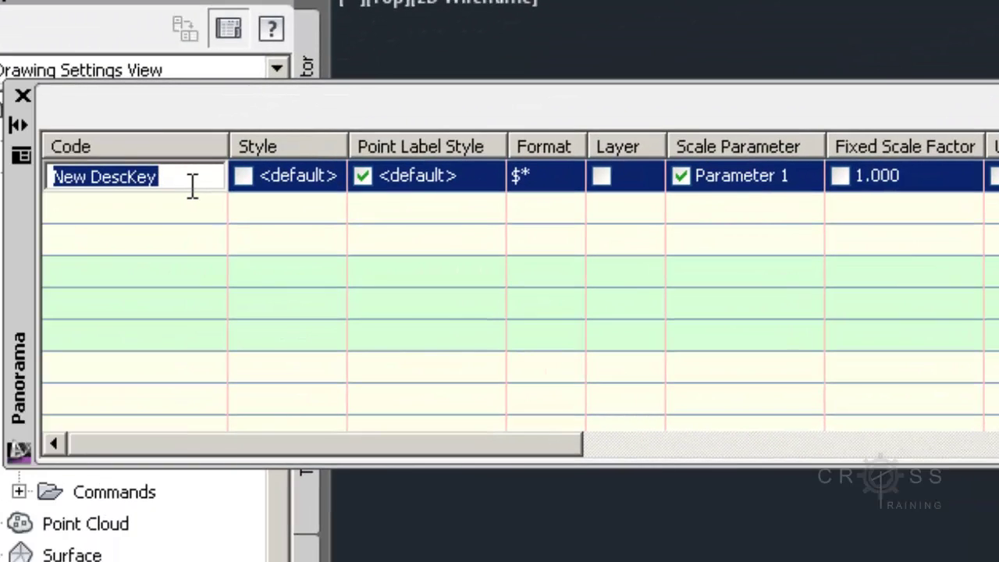
{"action": "type", "text": "l"}
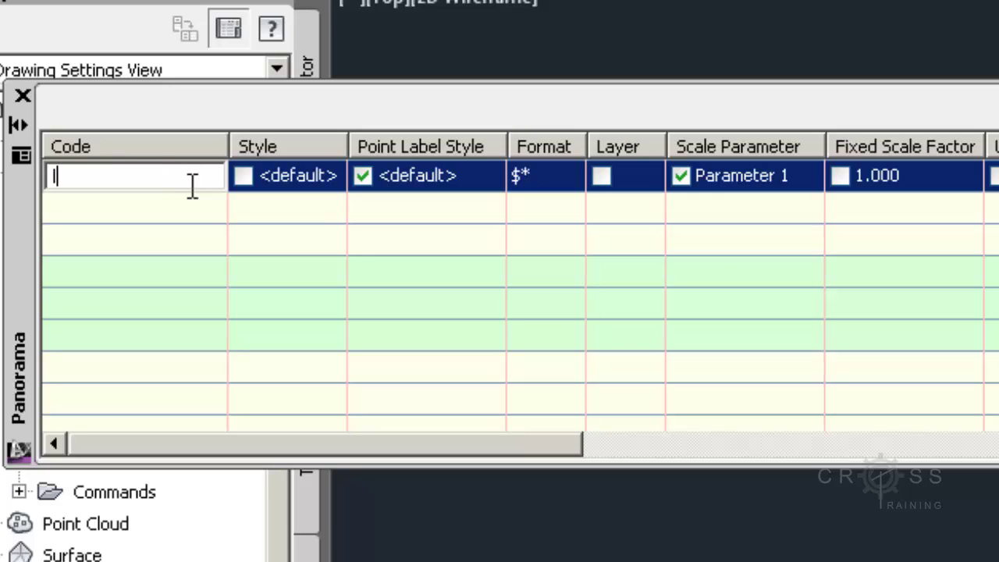
{"action": "type", "text": "ight pole"}
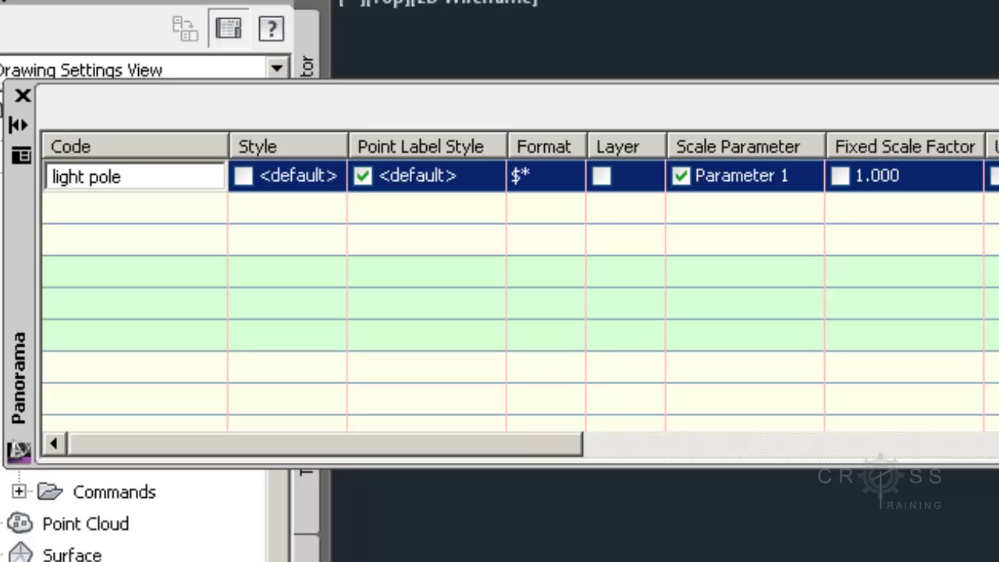
{"action": "key", "text": "Return"}
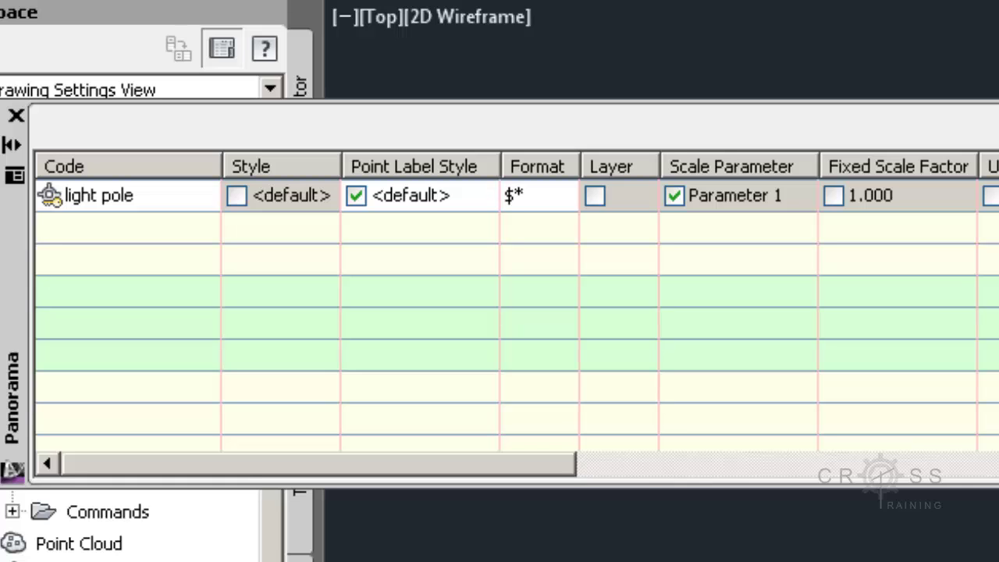
- Enable the layer setting of the light pole key and assign it a newly created layer named C-PNTS-SurveyPoints
{"action": "left_click", "coordinate": [302, 199]}
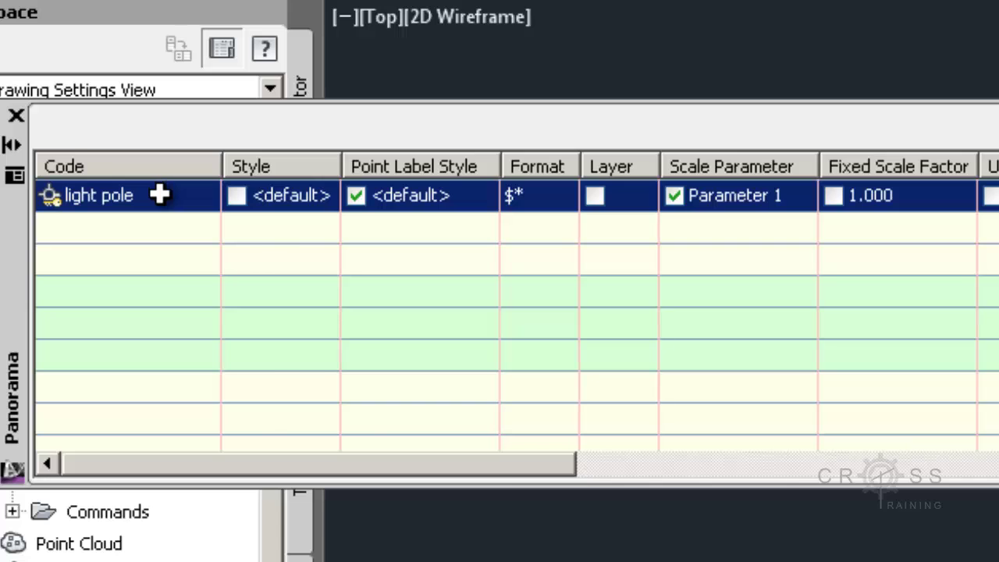
{"action": "mouse_move", "coordinate": [160, 194]}
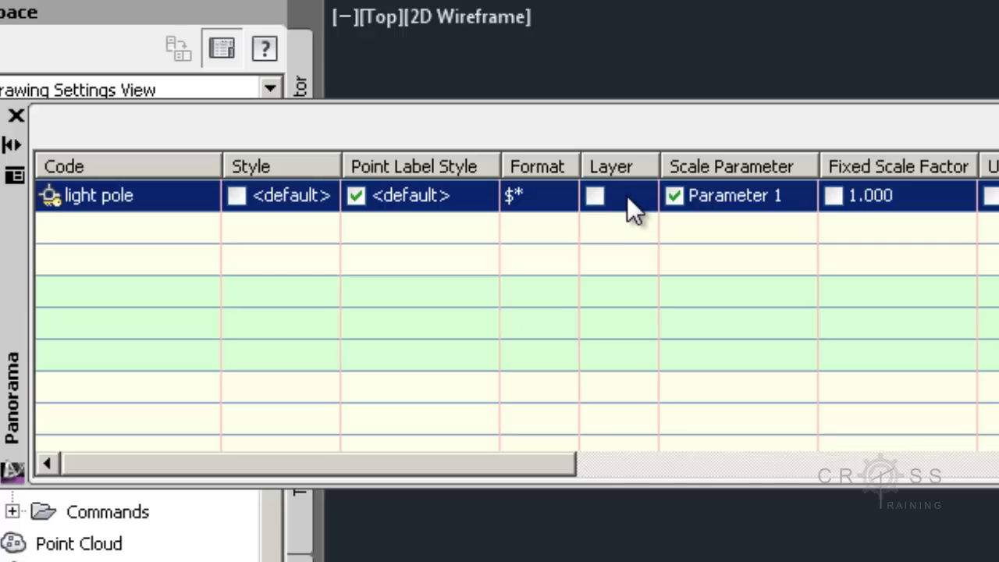
{"action": "left_click", "coordinate": [596, 195]}
{"action": "left_click", "coordinate": [630, 197]}
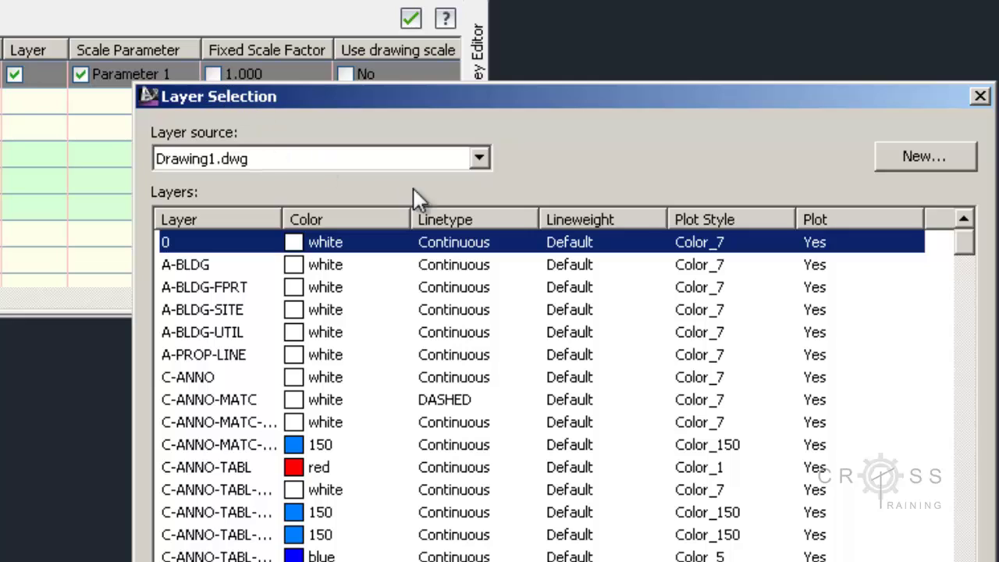
{"action": "left_click", "coordinate": [925, 156]}
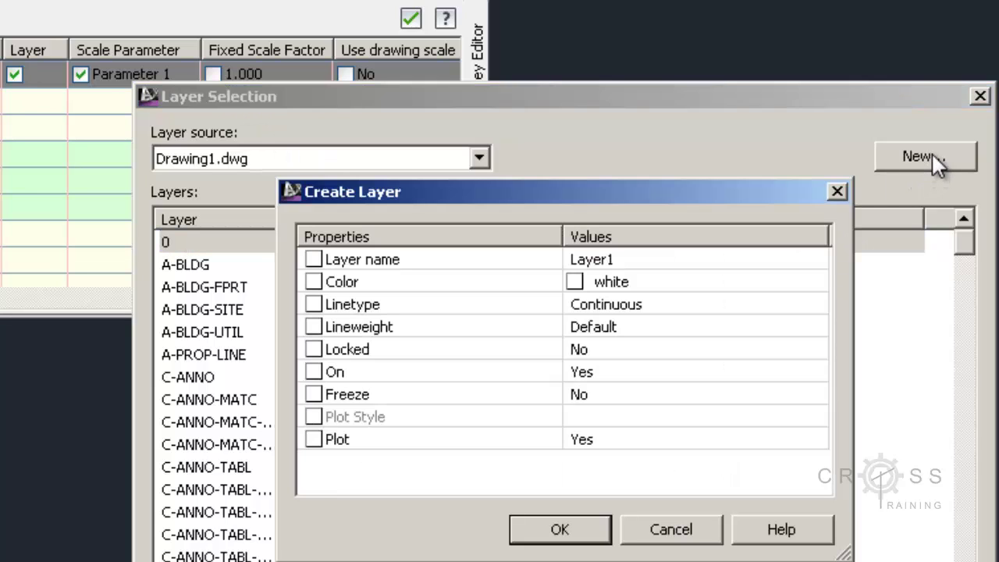
{"action": "left_click", "coordinate": [659, 259]}
{"action": "left_click_drag", "start_coordinate": [617, 259], "coordinate": [556, 259]}
{"action": "type", "text": "C-PNTS-SurveyPoints"}
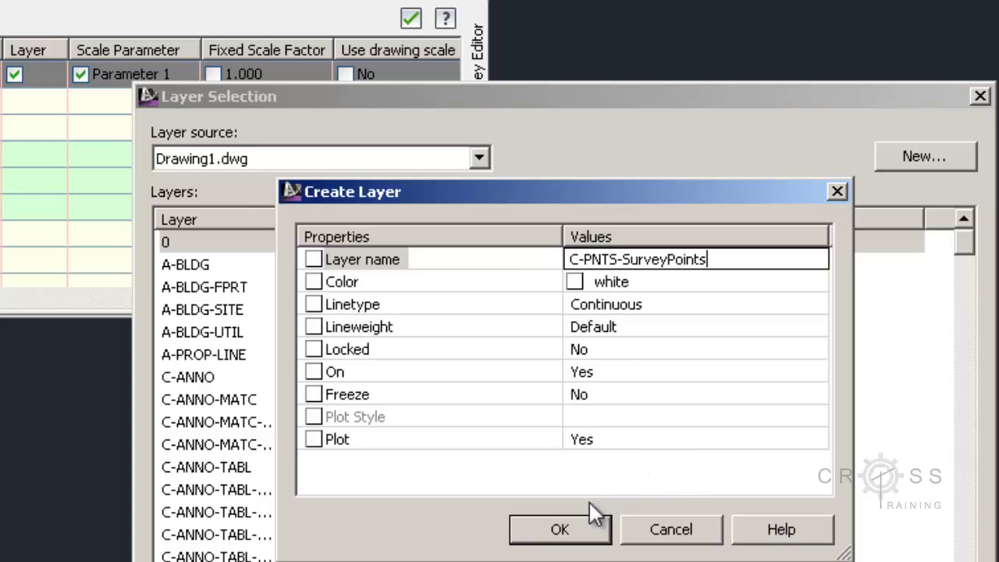
{"action": "left_click", "coordinate": [584, 532]}
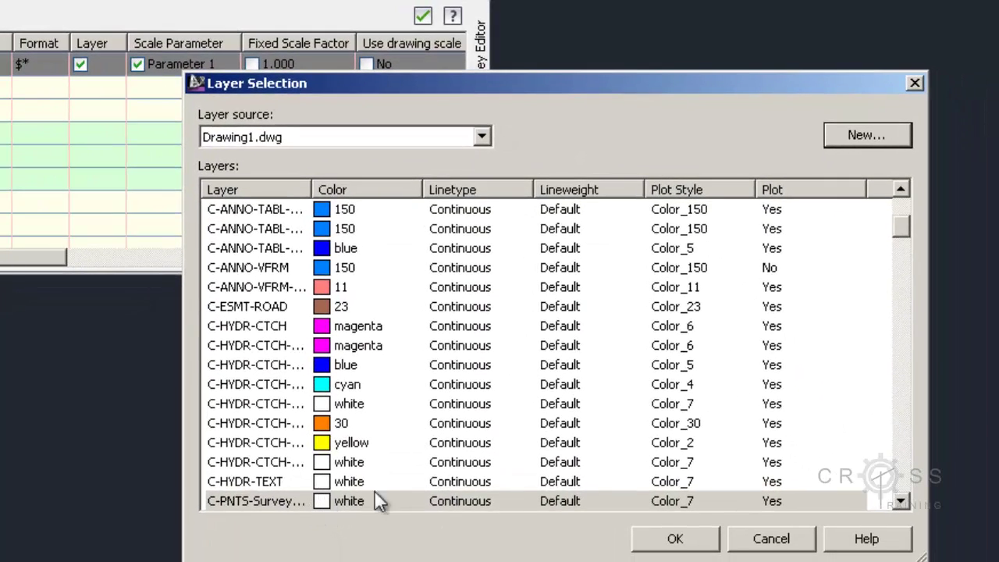
{"action": "left_click", "coordinate": [672, 540]}
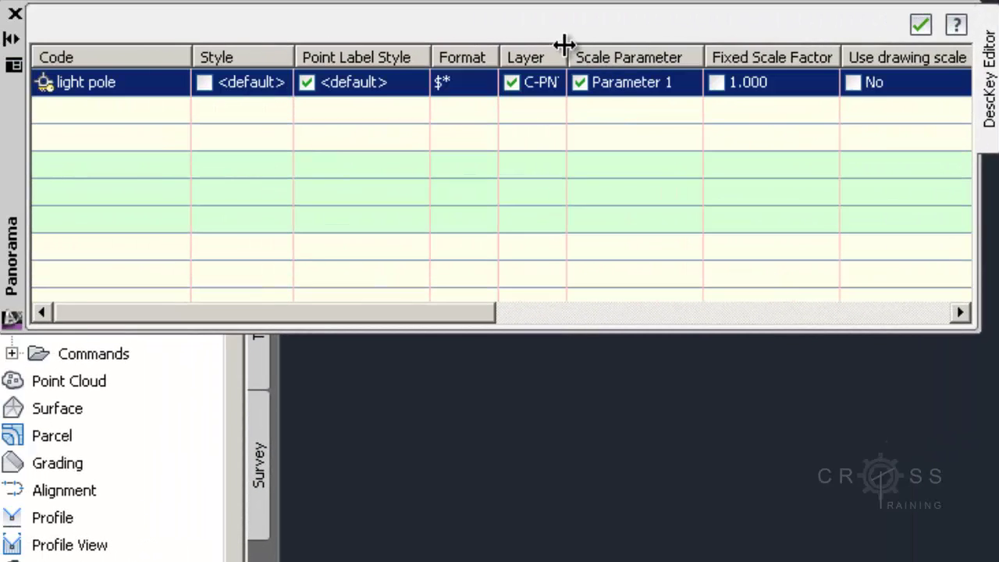
- Widen the Layer and Marker Fixed Rotation columns of the description key table while reviewing the scale and rotation settings
{"action": "left_click_drag", "start_coordinate": [563, 47], "coordinate": [640, 49]}
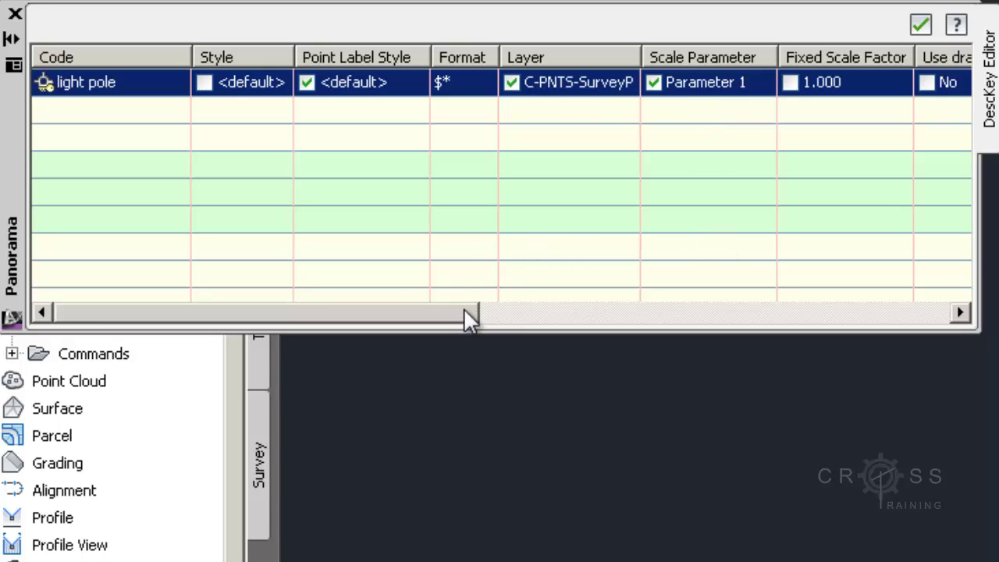
{"action": "mouse_move", "coordinate": [463, 312]}
{"action": "left_mouse_down"}
{"action": "mouse_move", "coordinate": [737, 328]}
{"action": "mouse_move", "coordinate": [828, 320]}
{"action": "mouse_move", "coordinate": [843, 307]}
{"action": "left_mouse_up"}
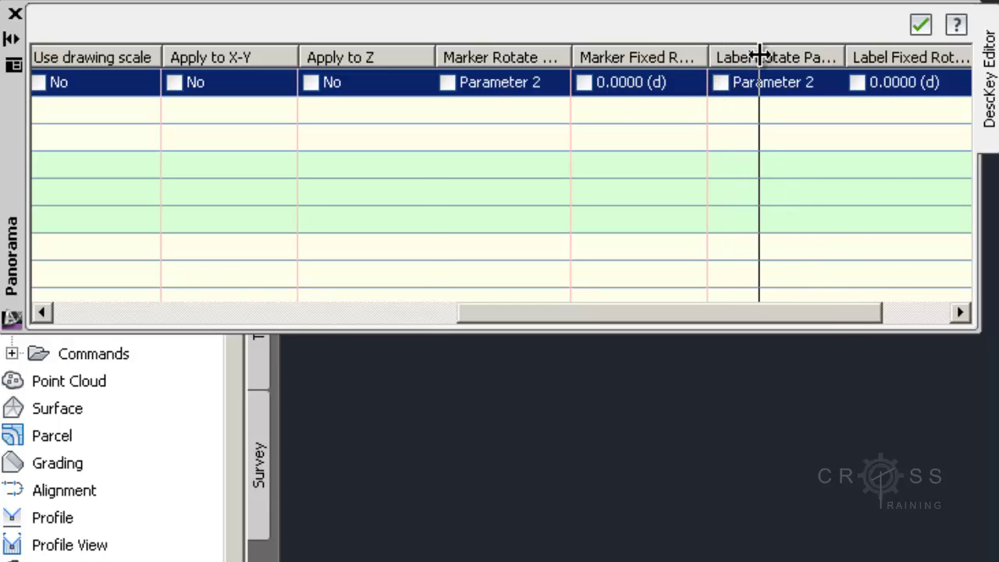
{"action": "left_click_drag", "start_coordinate": [710, 57], "coordinate": [756, 56]}
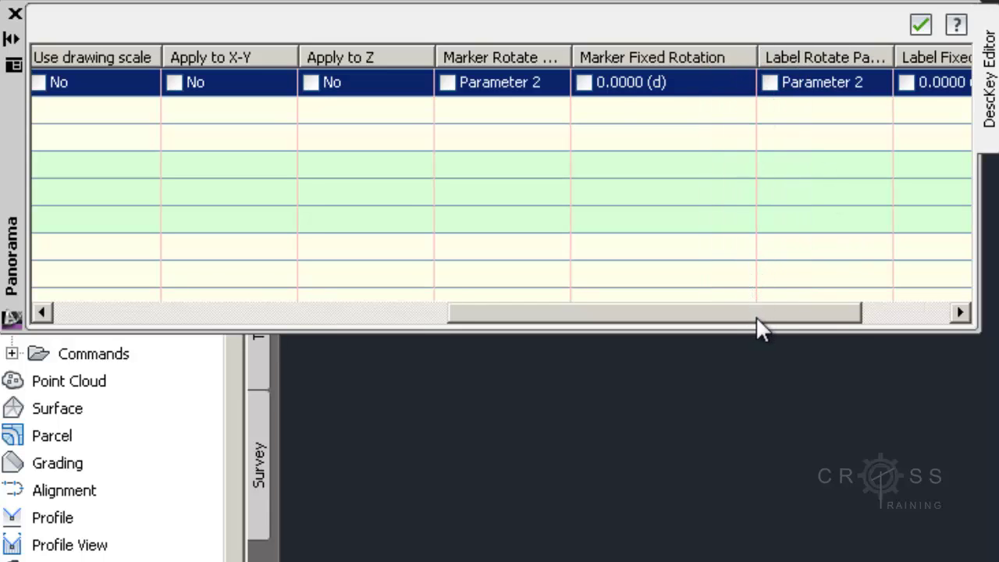
{"action": "left_click_drag", "start_coordinate": [755, 312], "coordinate": [274, 265]}
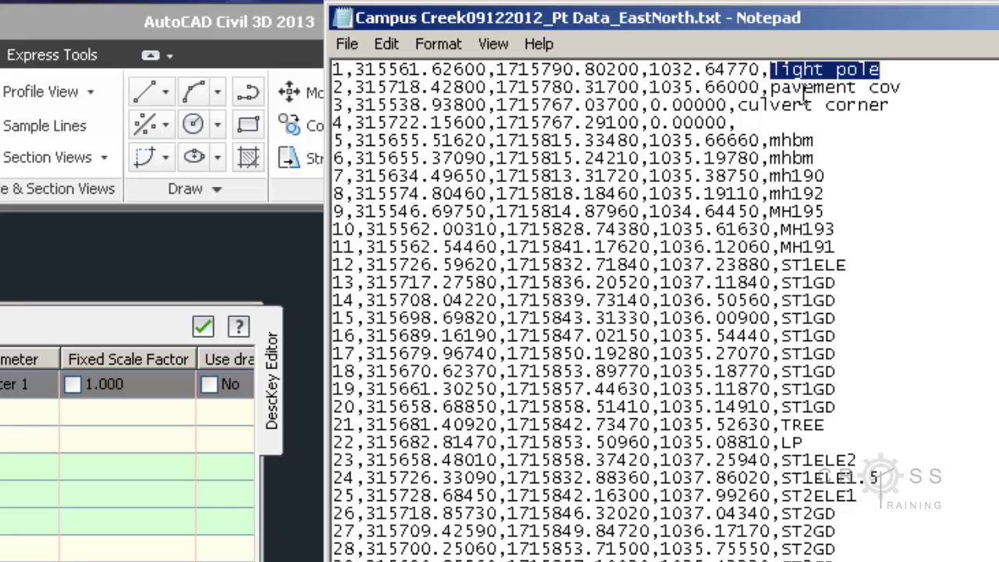
- Highlight the "pavement cov" description in the point file, and duplicate the light pole key in the key set
{"action": "left_click_drag", "start_coordinate": [771, 86], "coordinate": [903, 87]}
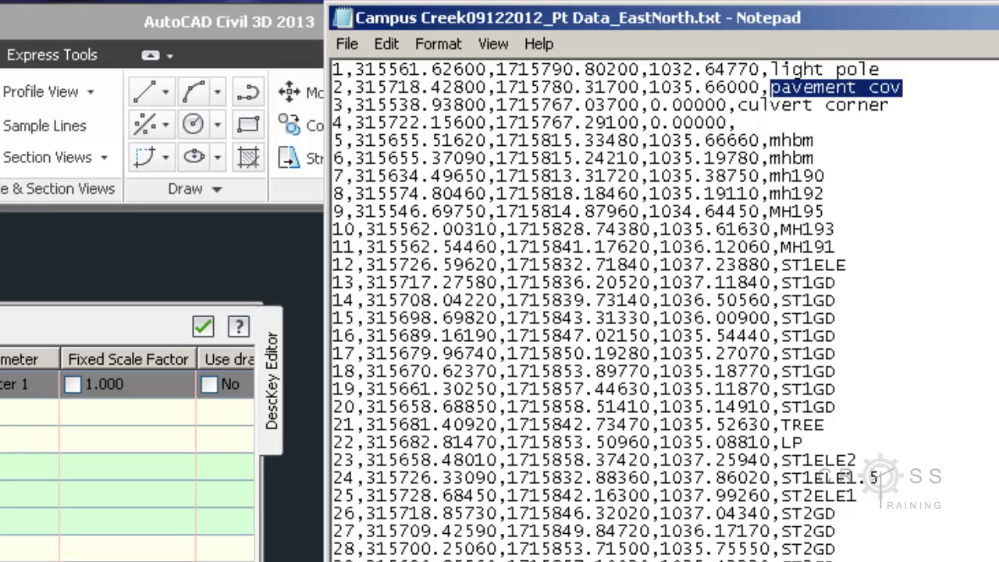
{"action": "key", "text": "alt+Tab"}
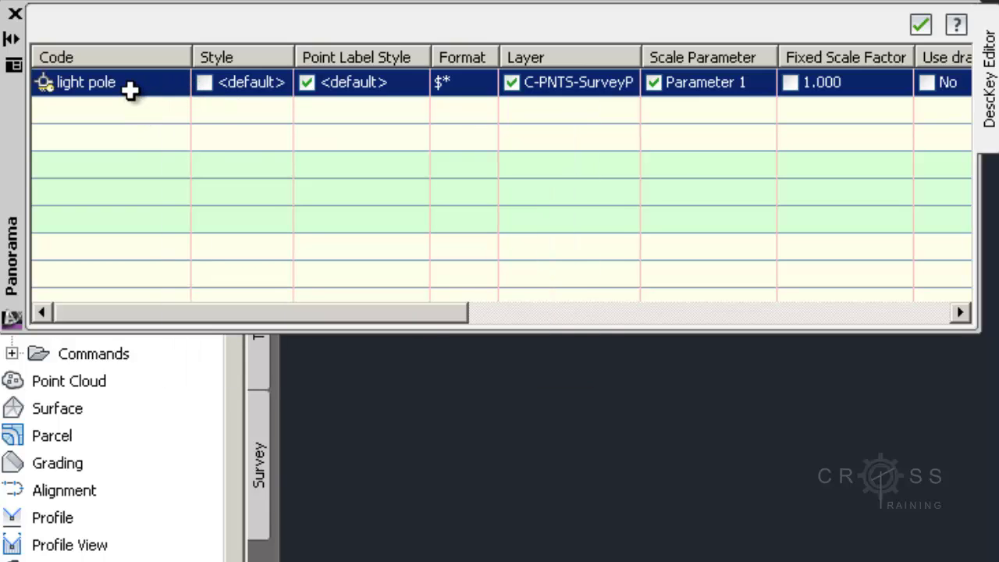
{"action": "right_click", "coordinate": [128, 86]}
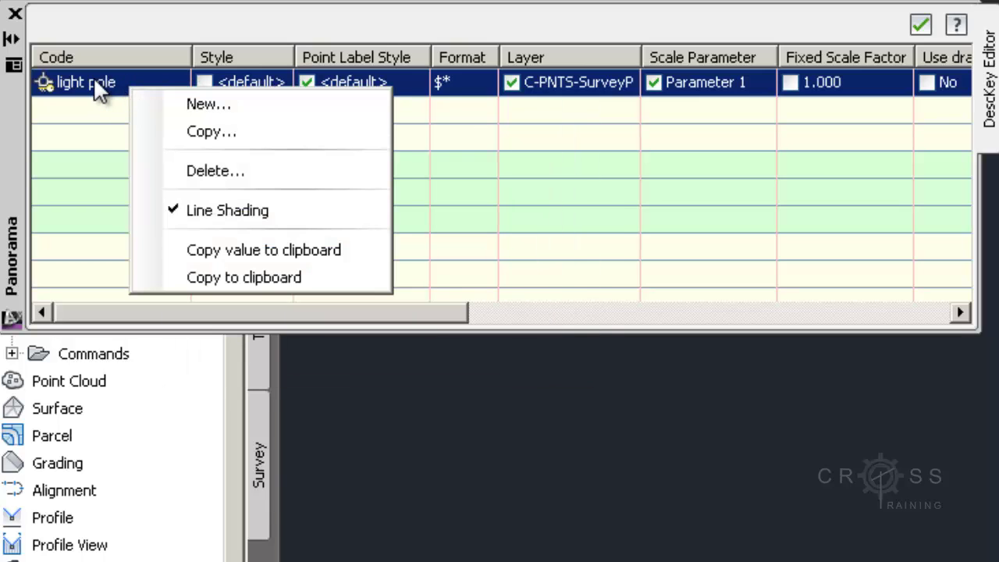
{"action": "left_click", "coordinate": [211, 132]}
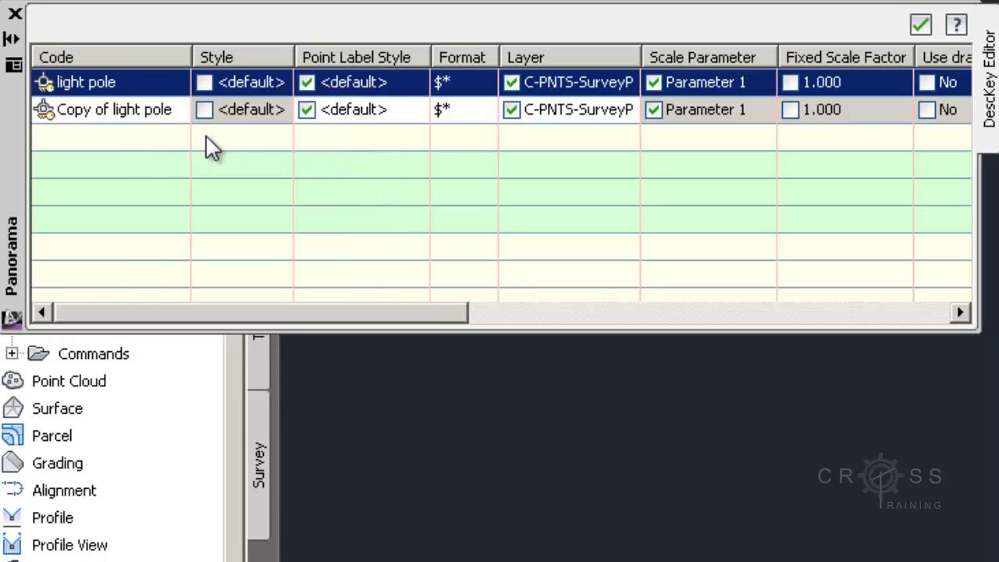
{"action": "left_click", "coordinate": [134, 106]}
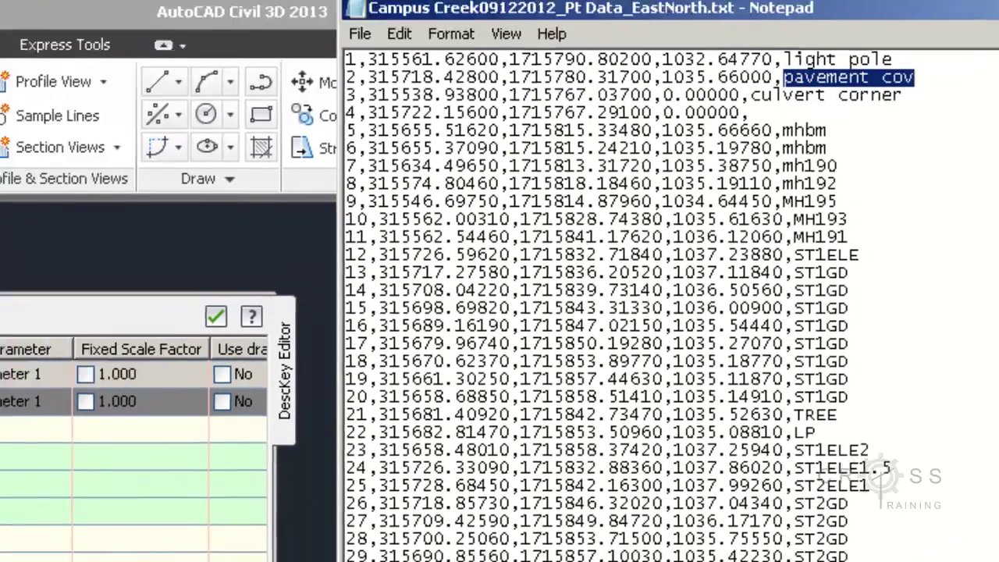
{"action": "left_click", "coordinate": [0, 416]}
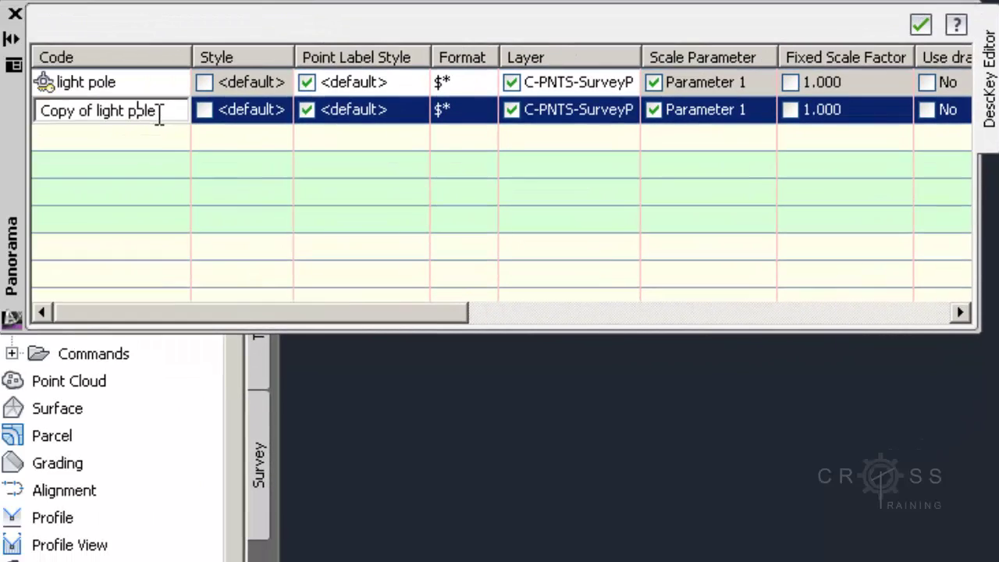
{"action": "double_click", "coordinate": [159, 114]}
{"action": "key", "text": "Return"}
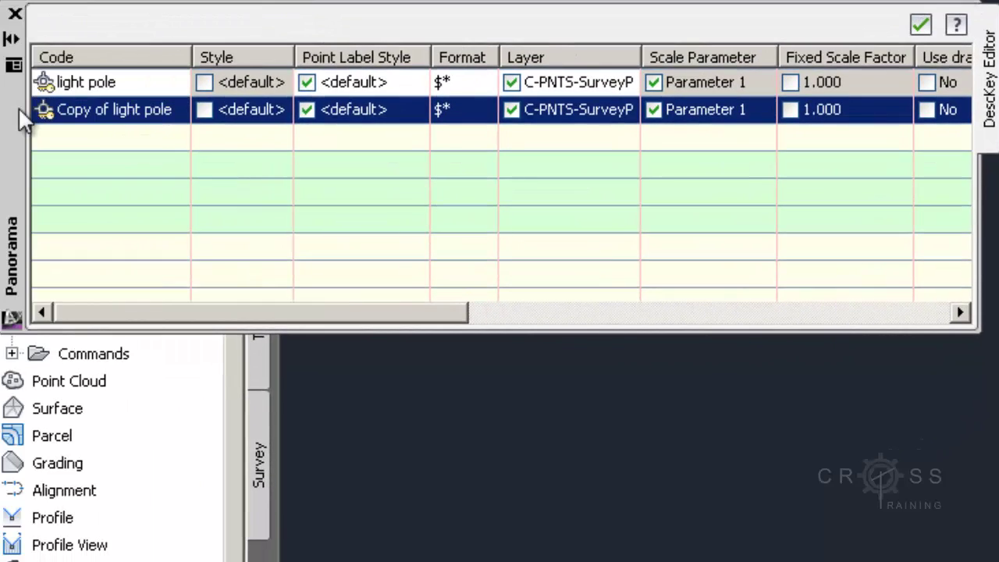
{"action": "key", "text": "Up"}
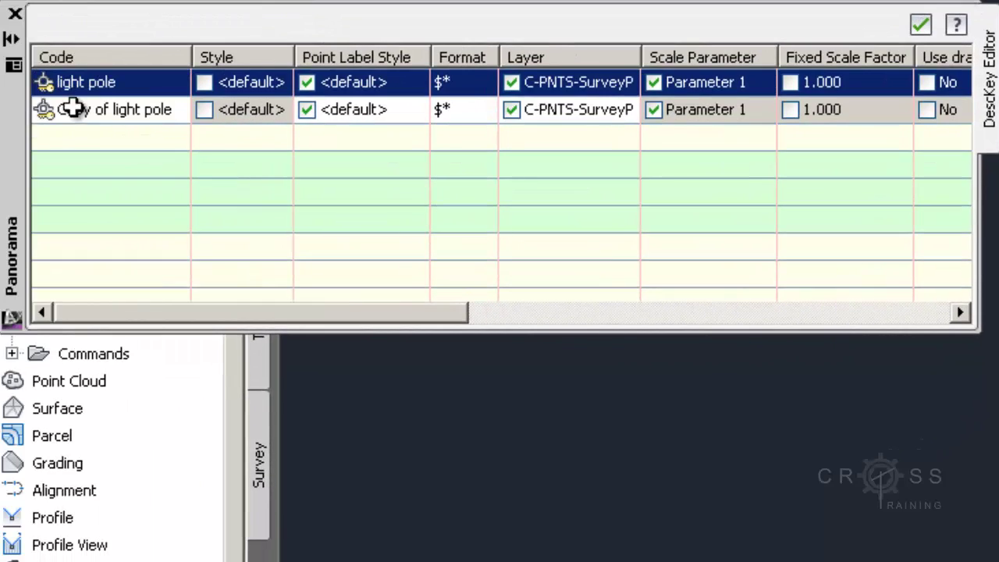
- Set the code of the duplicated light pole key to "pavement cov"
{"action": "left_click", "coordinate": [97, 113]}
{"action": "left_click", "coordinate": [124, 115]}
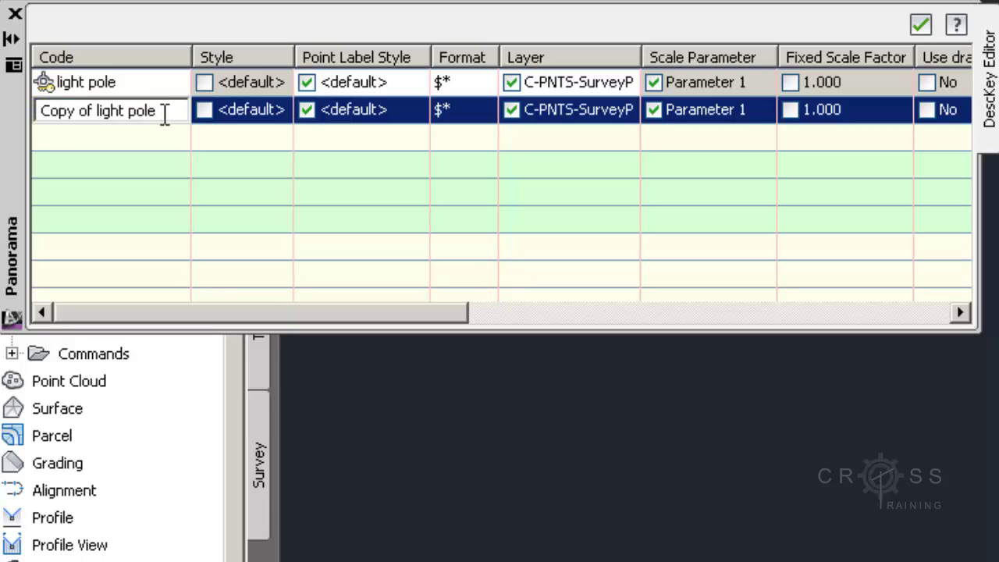
{"action": "left_click_drag", "start_coordinate": [163, 112], "coordinate": [38, 123]}
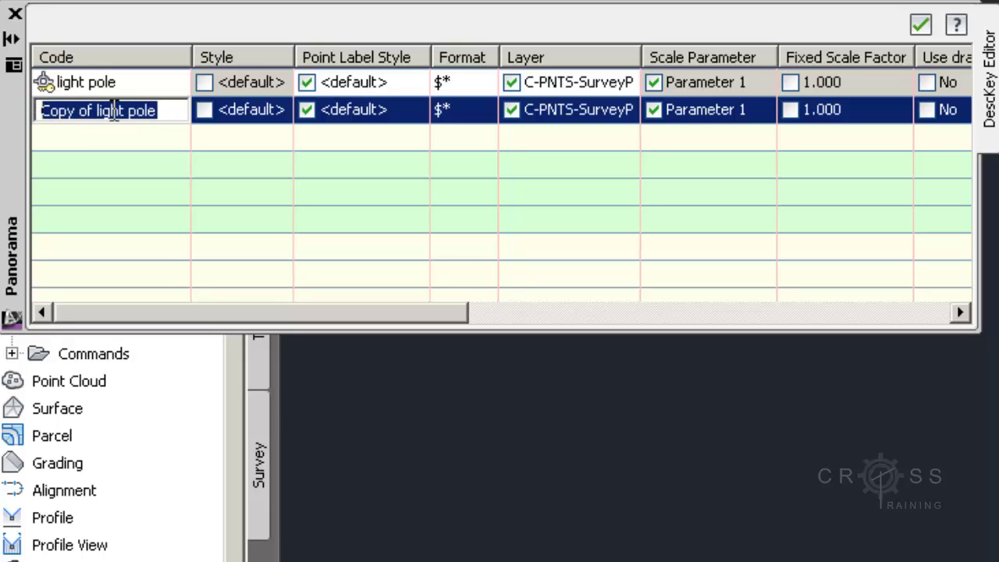
{"action": "type", "text": "pavement cov"}
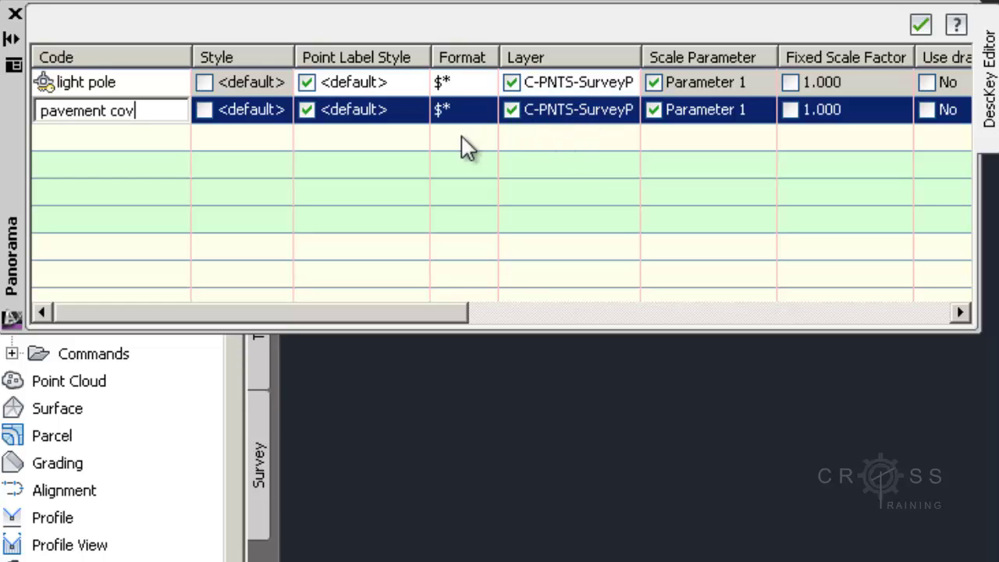
{"action": "left_click", "coordinate": [218, 151]}
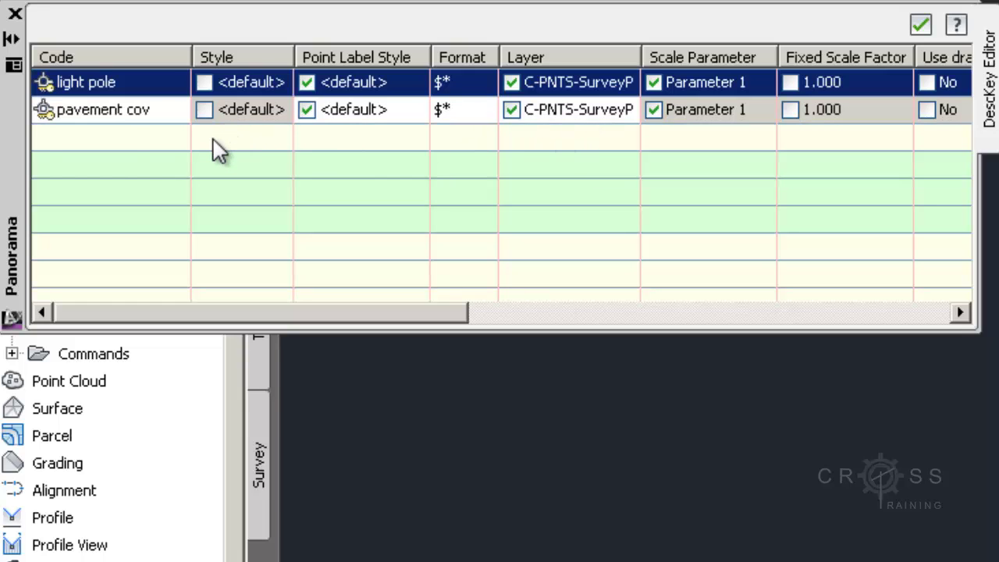
- Duplicate the pavement cov key and locate the third point's "culvert corner" description in the point file
{"action": "left_click", "coordinate": [133, 112]}
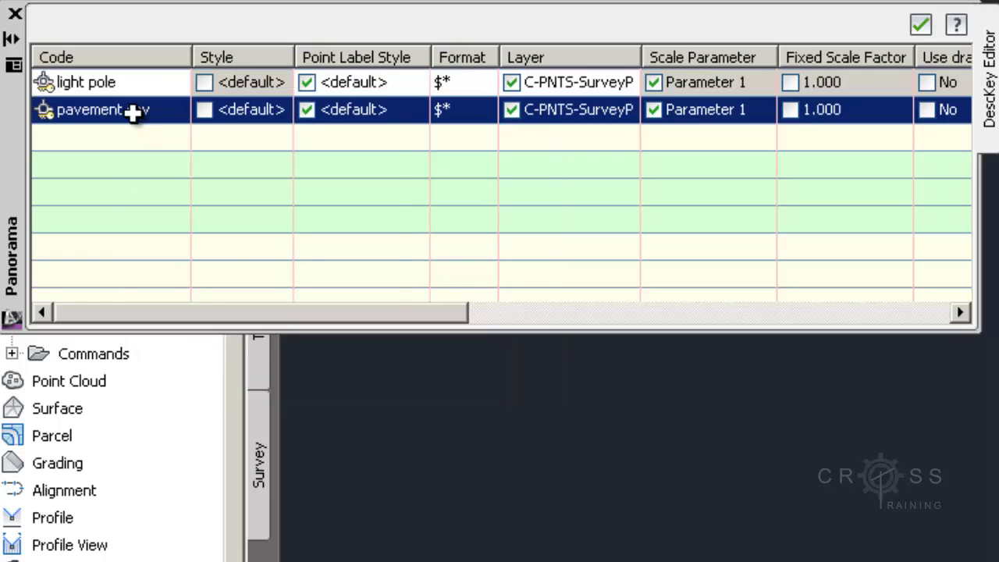
{"action": "right_click", "coordinate": [135, 113]}
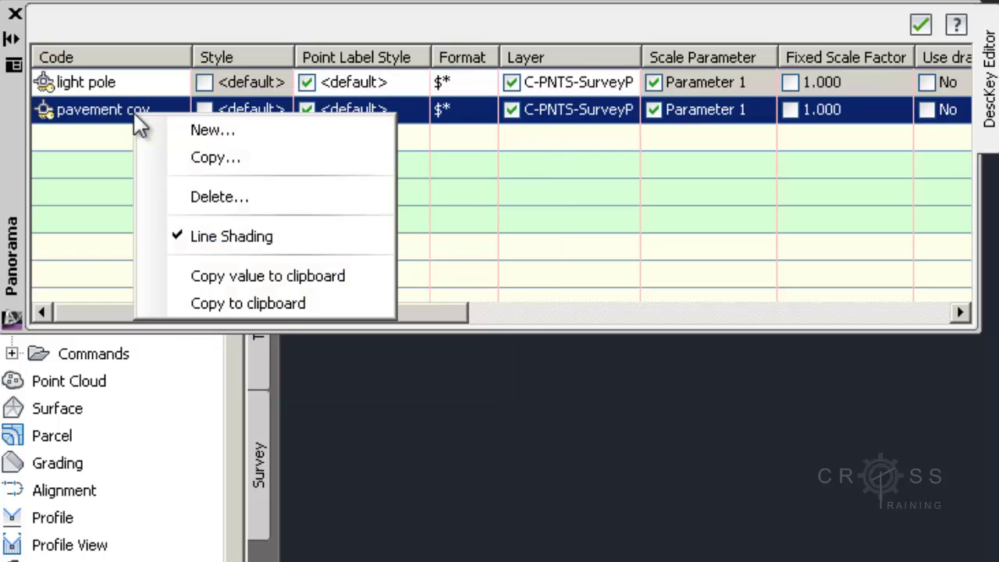
{"action": "left_click", "coordinate": [195, 160]}
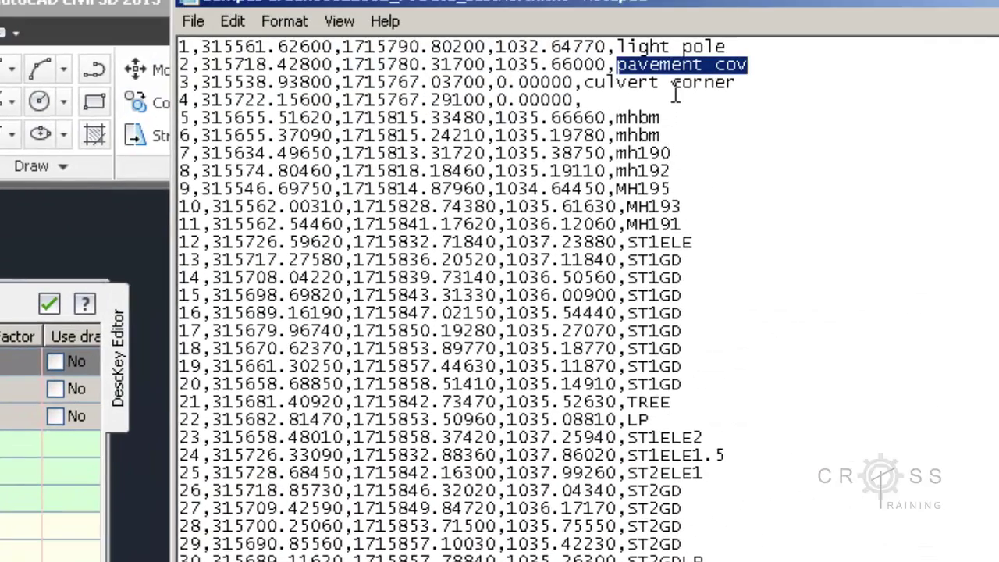
{"action": "left_click", "coordinate": [676, 88]}
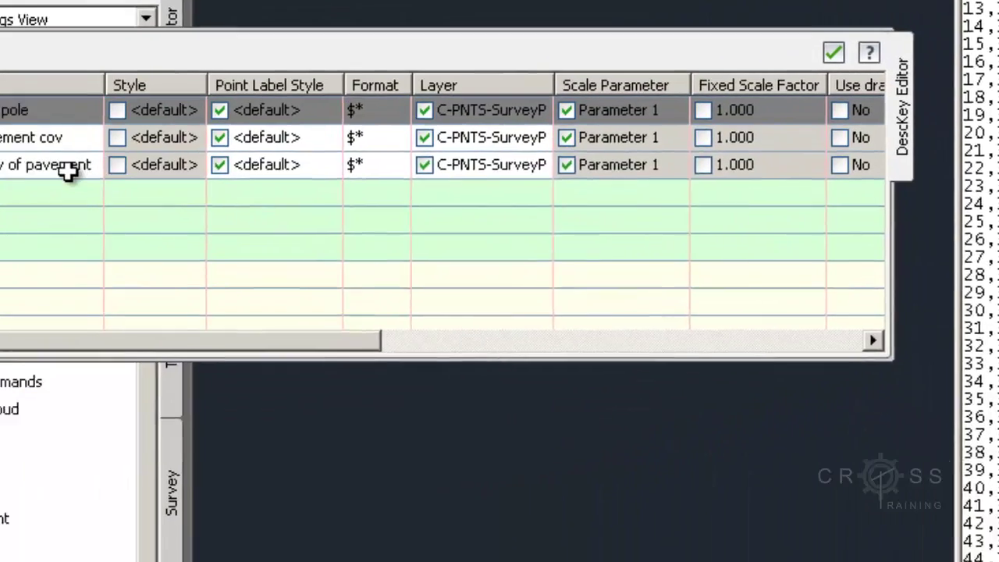
- Set the code of the copied pavement cov key to "culvert corner" in lowercase
{"action": "left_click", "coordinate": [68, 170]}
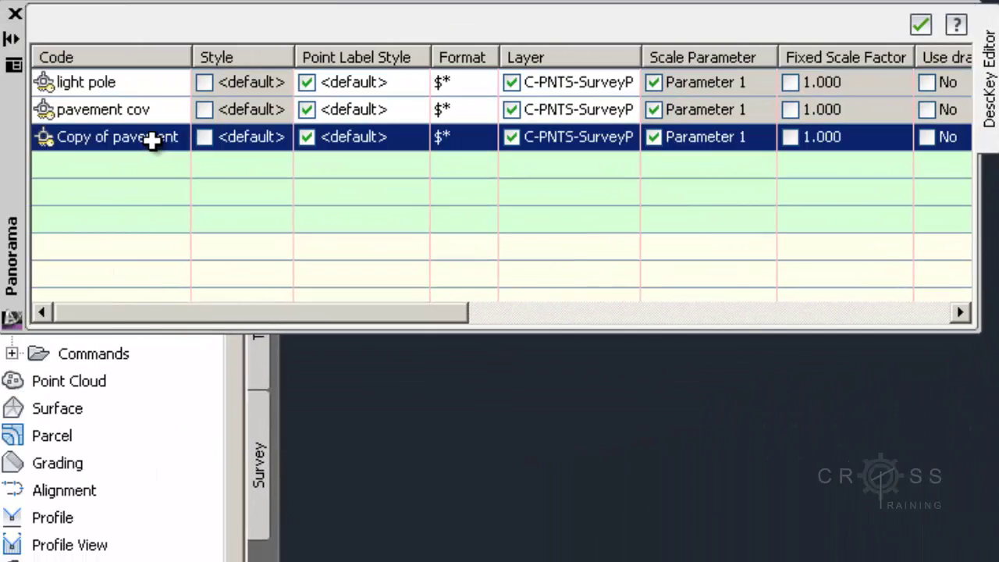
{"action": "left_click", "coordinate": [152, 140]}
{"action": "left_click_drag", "start_coordinate": [167, 139], "coordinate": [37, 144]}
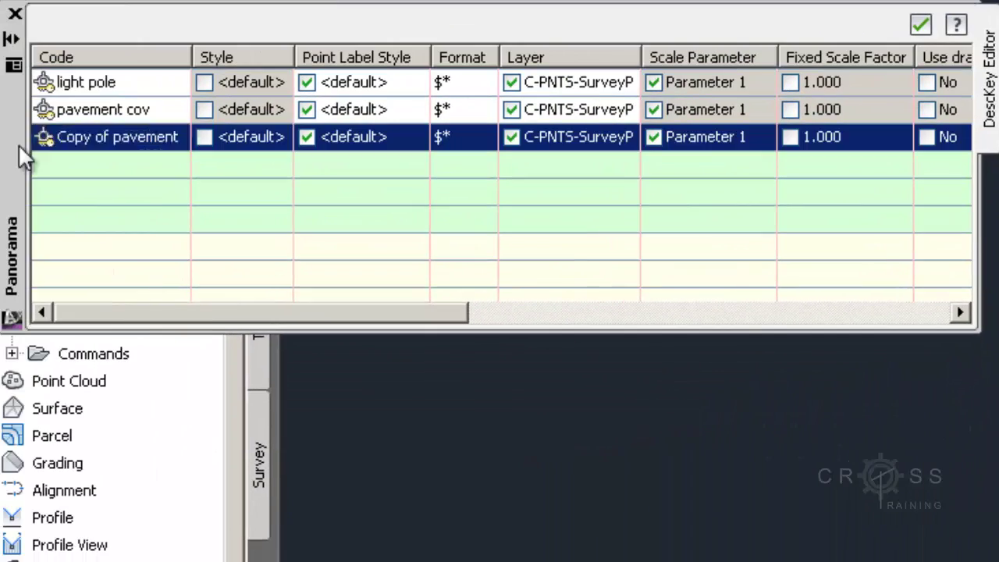
{"action": "left_click", "coordinate": [124, 140]}
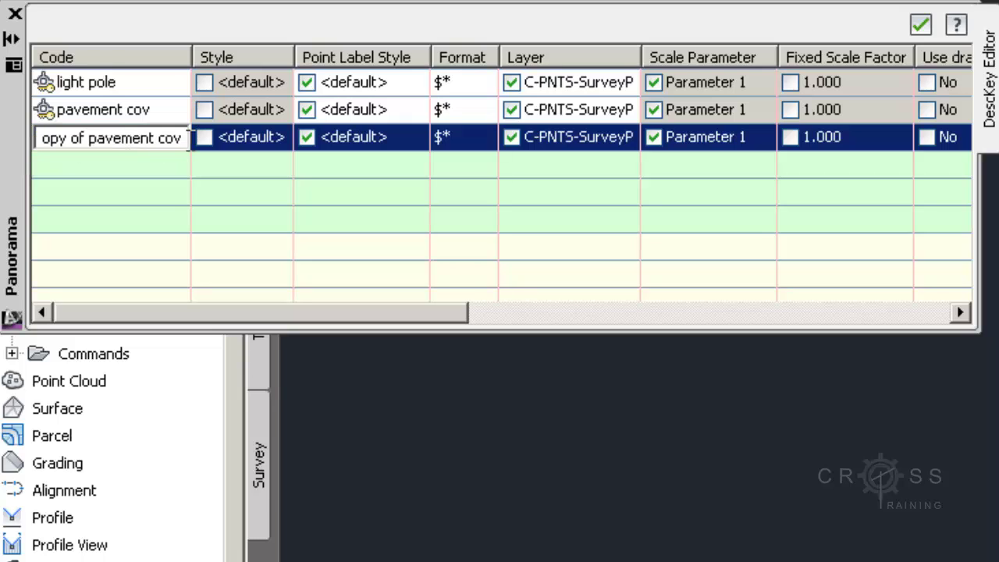
{"action": "key", "text": "BackSpace"}
{"action": "key", "text": "BackSpace"}
{"action": "key", "text": "BackSpace"}
{"action": "key", "text": "BackSpace"}
{"action": "key", "text": "BackSpace"}
{"action": "key", "text": "BackSpace"}
{"action": "key", "text": "BackSpace"}
{"action": "key", "text": "BackSpace"}
{"action": "key", "text": "BackSpace"}
{"action": "key", "text": "BackSpace"}
{"action": "key", "text": "BackSpace"}
{"action": "key", "text": "BackSpace"}
{"action": "type", "text": "Culvert"}
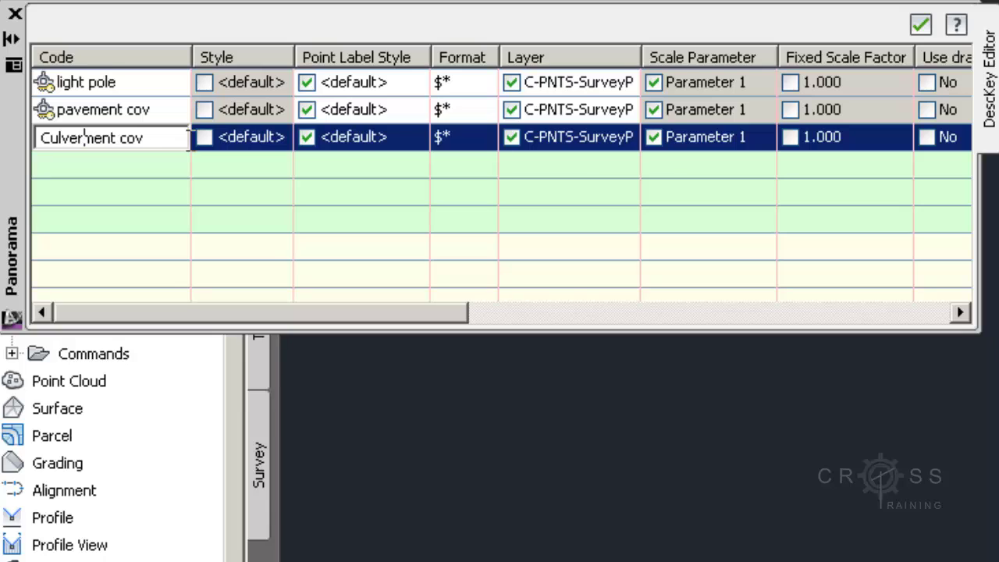
{"action": "key", "text": "Delete"}
{"action": "key", "text": "Delete"}
{"action": "key", "text": "Delete"}
{"action": "key", "text": "Delete"}
{"action": "key", "text": "Delete"}
{"action": "key", "text": "Delete"}
{"action": "key", "text": "Delete"}
{"action": "key", "text": "Delete"}
{"action": "key", "text": "Home"}
{"action": "key", "text": "Delete"}
{"action": "type", "text": "c"}
{"action": "left_click", "coordinate": [178, 170]}
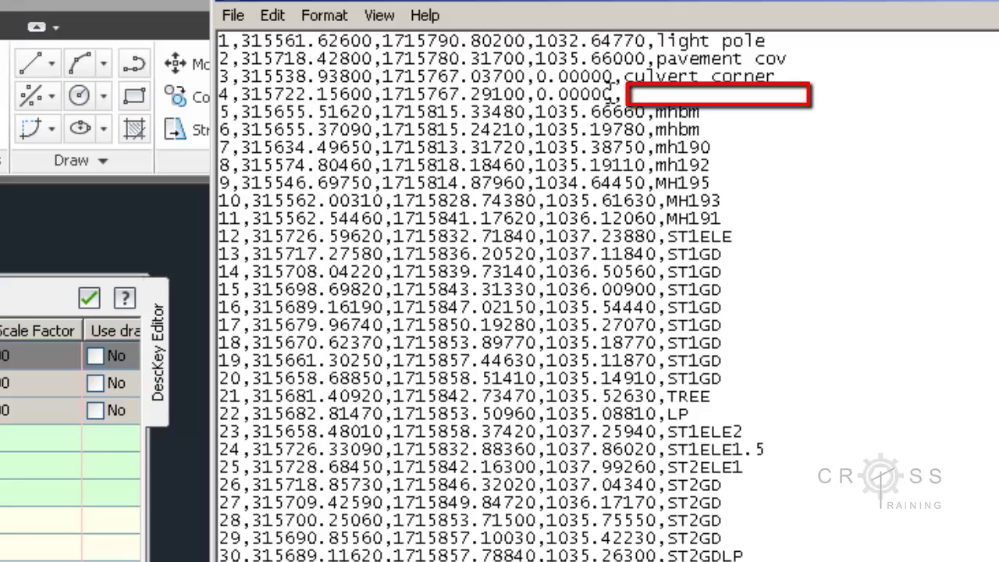
- Highlight point 4's elevation and the culvert corner description of point 3 in the point file
{"action": "left_click_drag", "start_coordinate": [611, 92], "coordinate": [537, 92]}
{"action": "left_click", "coordinate": [542, 83]}
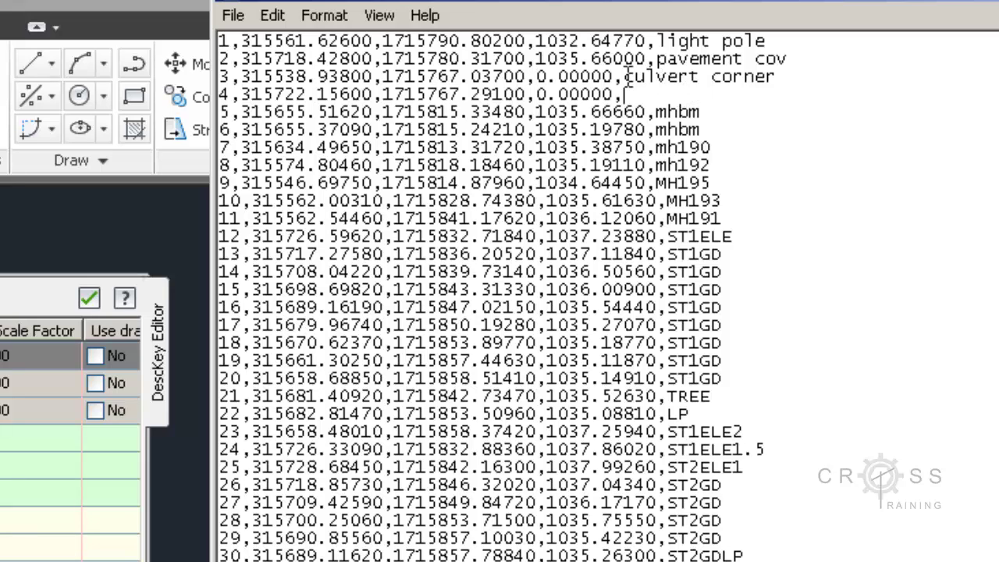
{"action": "left_click_drag", "start_coordinate": [624, 78], "coordinate": [772, 86]}
{"action": "left_click", "coordinate": [704, 92]}
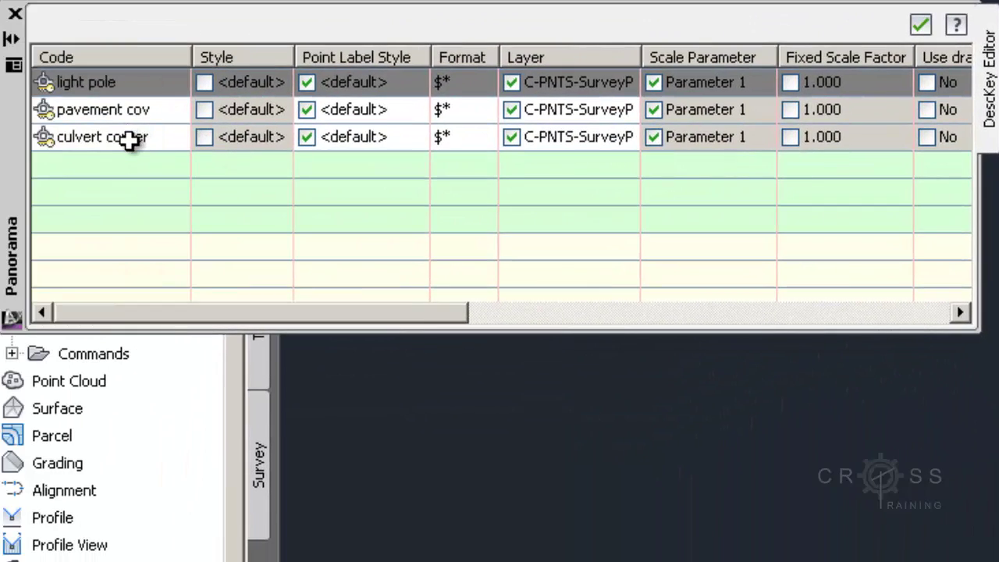
- Delete the culvert corner key from the description key set
{"action": "left_click", "coordinate": [129, 139]}
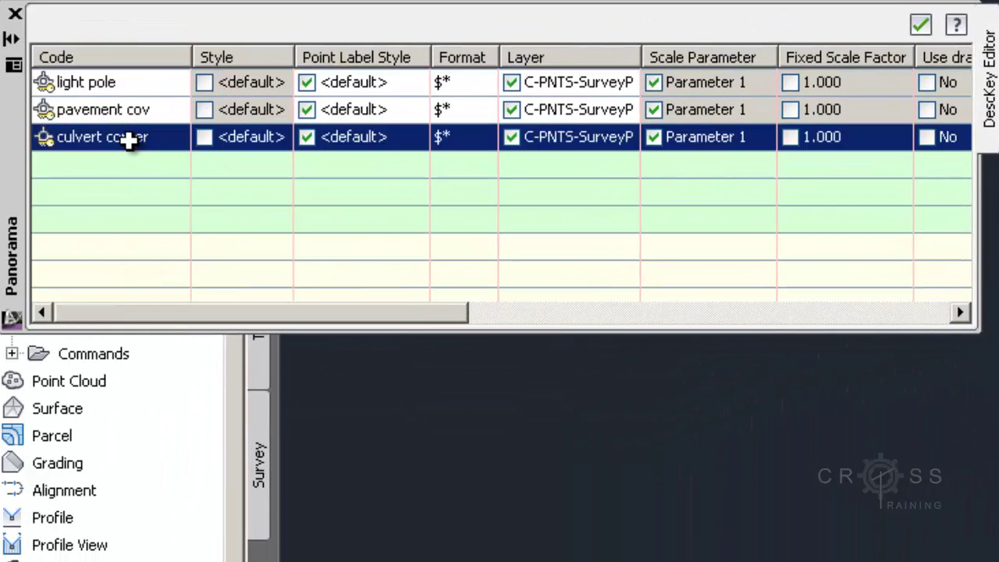
{"action": "right_click", "coordinate": [129, 139]}
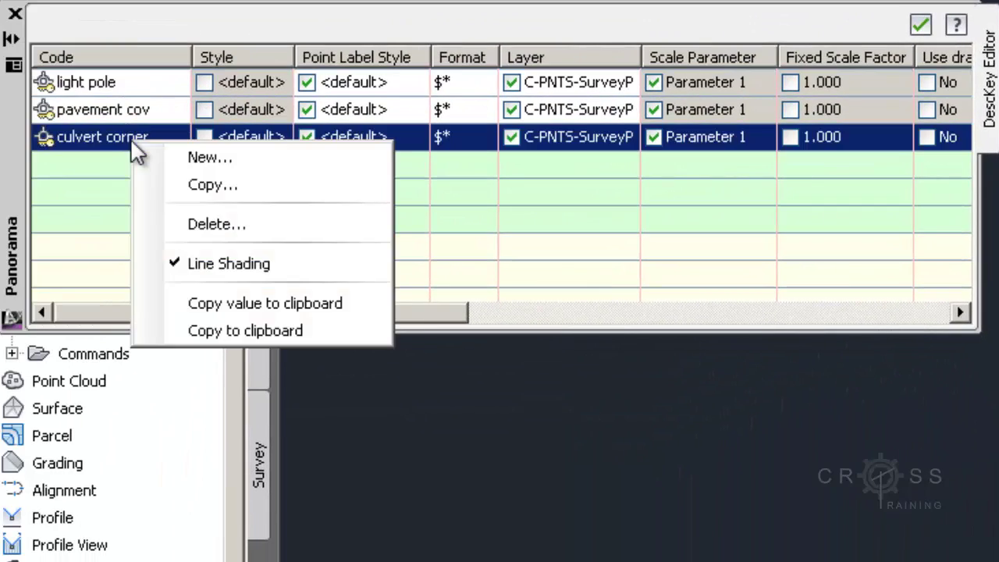
{"action": "left_click", "coordinate": [176, 224]}
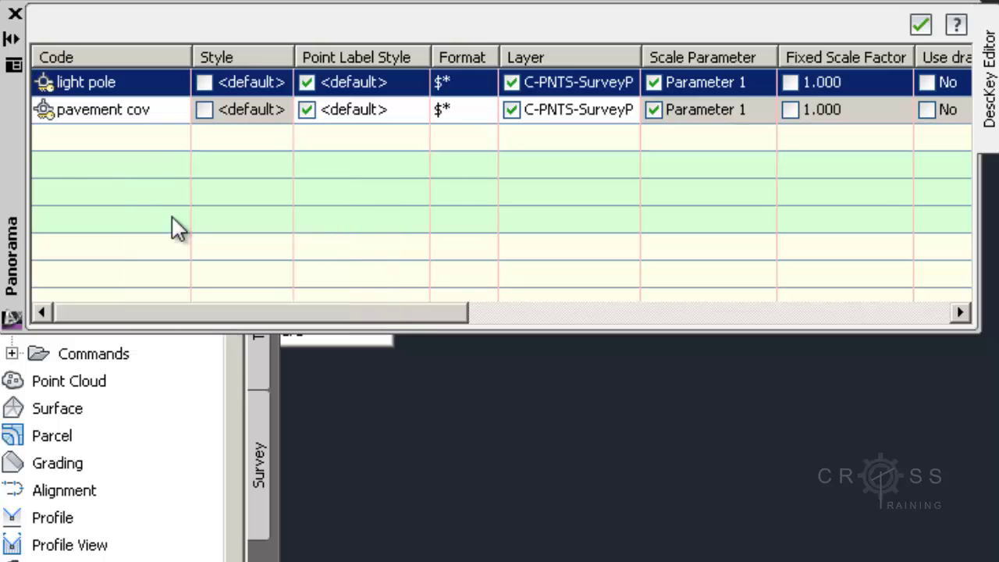
- Duplicate the pavement cov key once more and select the new copy
{"action": "left_click", "coordinate": [138, 151]}
{"action": "left_click", "coordinate": [123, 123]}
{"action": "right_click", "coordinate": [125, 125]}
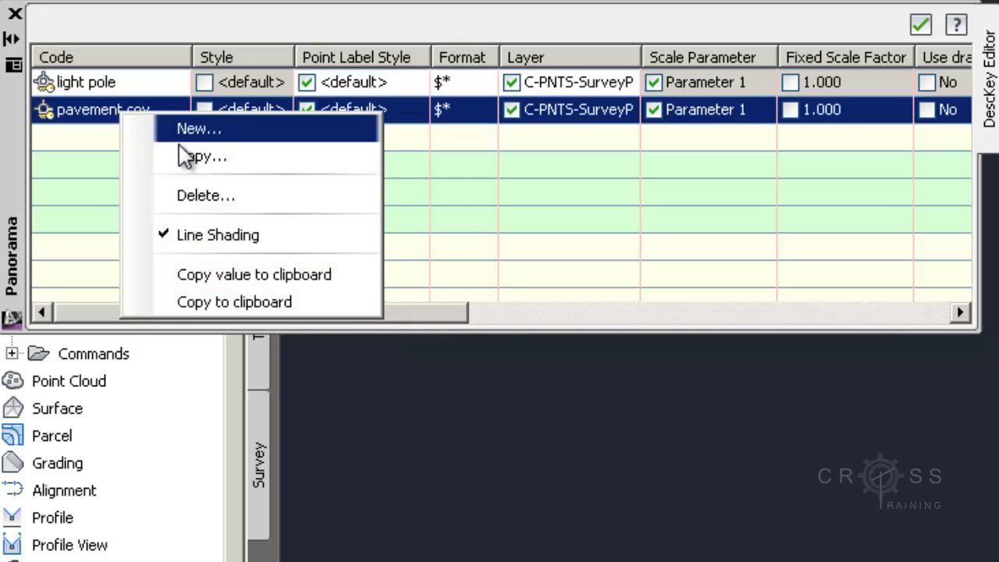
{"action": "left_click", "coordinate": [201, 159]}
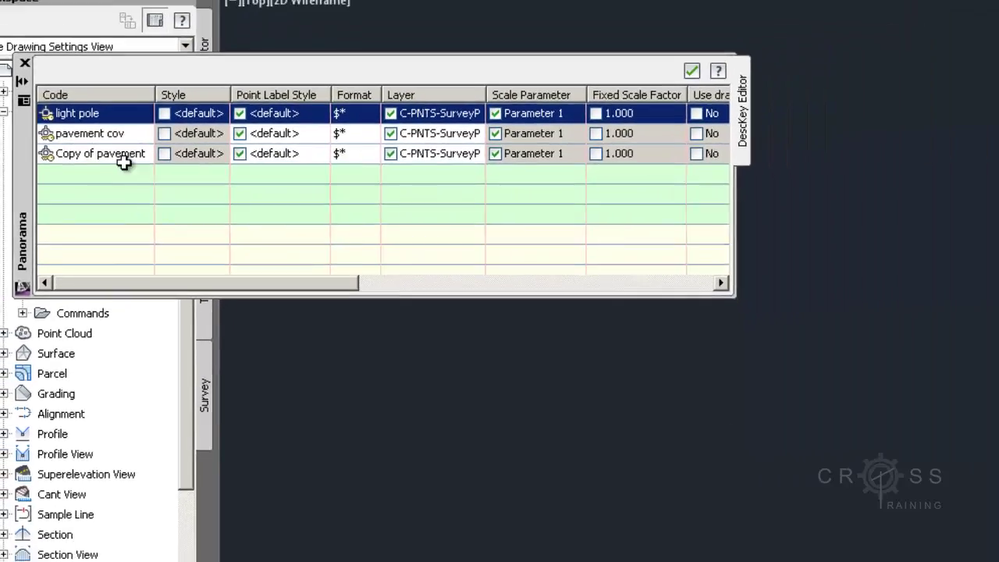
{"action": "left_click", "coordinate": [123, 159]}
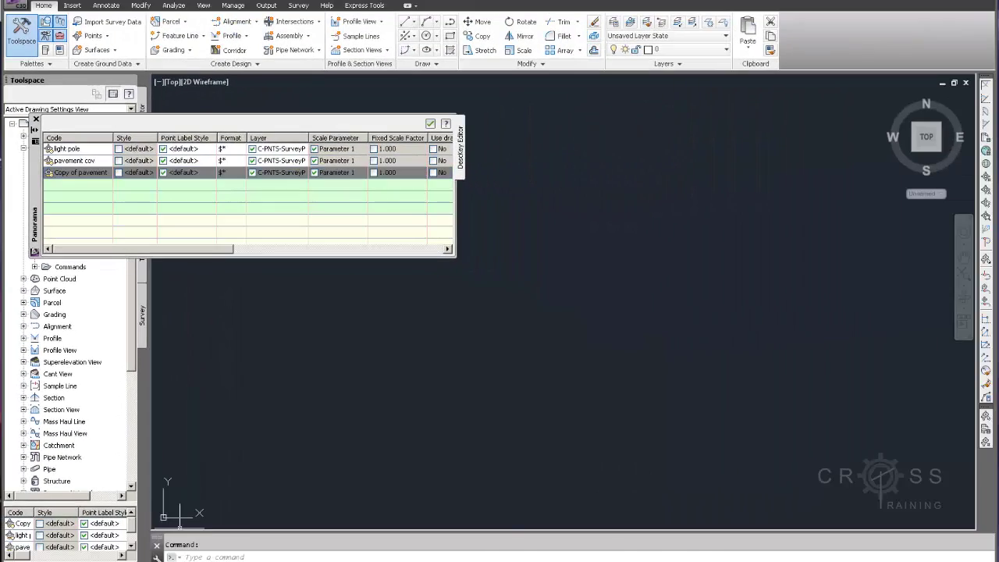
- Switch to the point file in Notepad and compare the lowercase and uppercase "mh" prefixes of the descriptions for points 5 to 9
{"action": "key", "text": "alt+Tab"}
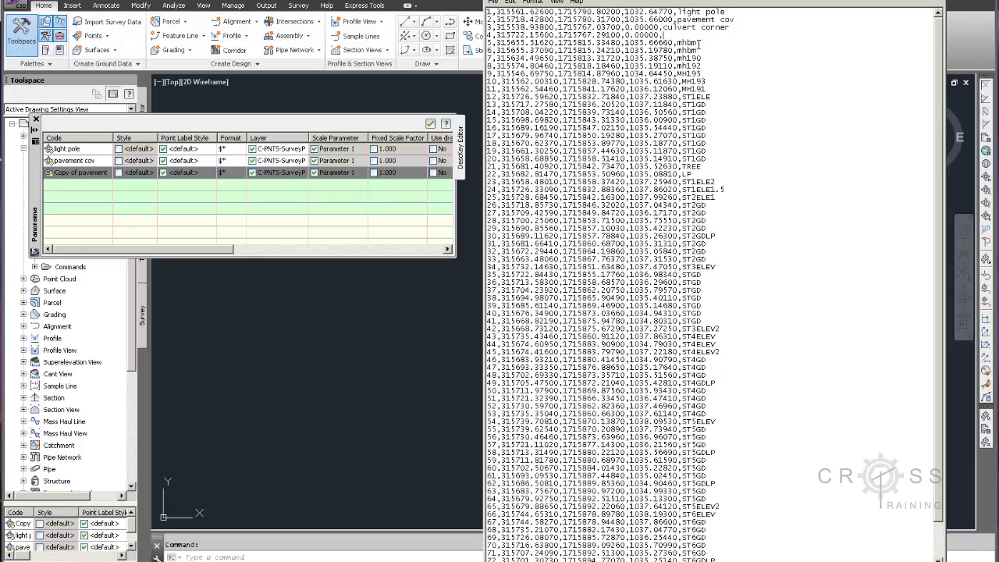
{"action": "left_click_drag", "start_coordinate": [686, 43], "coordinate": [675, 43]}
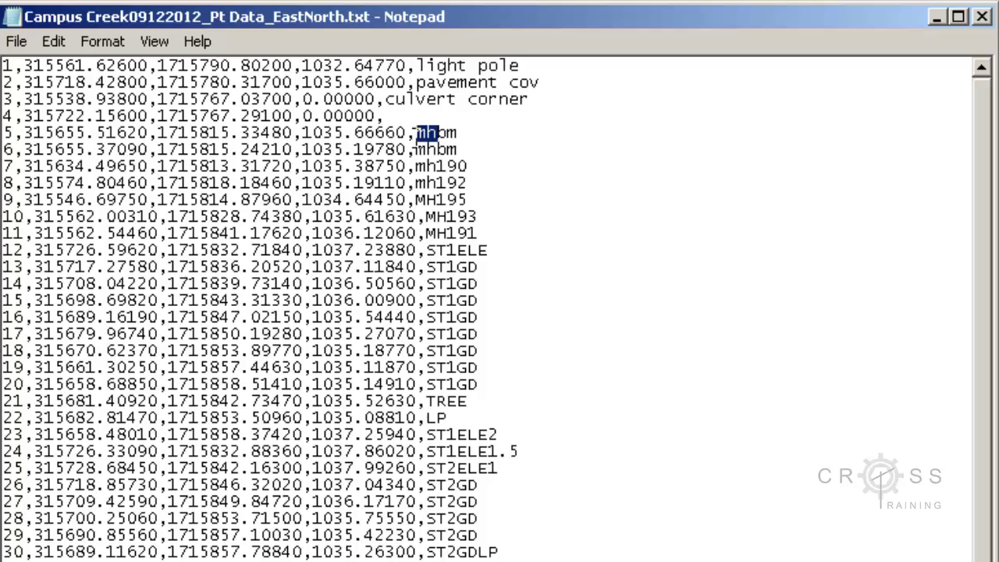
{"action": "left_click", "coordinate": [437, 151]}
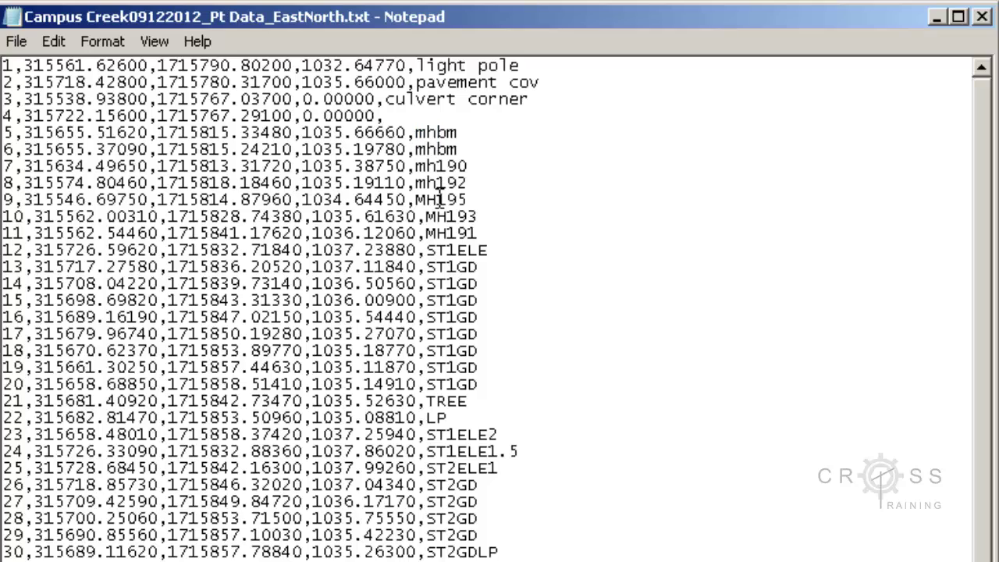
{"action": "left_click_drag", "start_coordinate": [438, 200], "coordinate": [417, 200]}
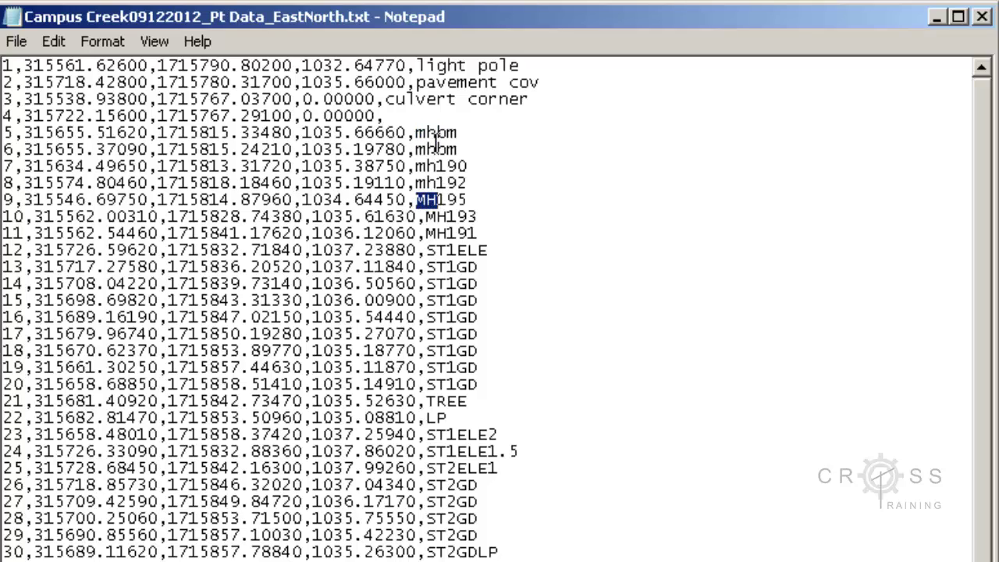
{"action": "left_click_drag", "start_coordinate": [436, 137], "coordinate": [415, 137]}
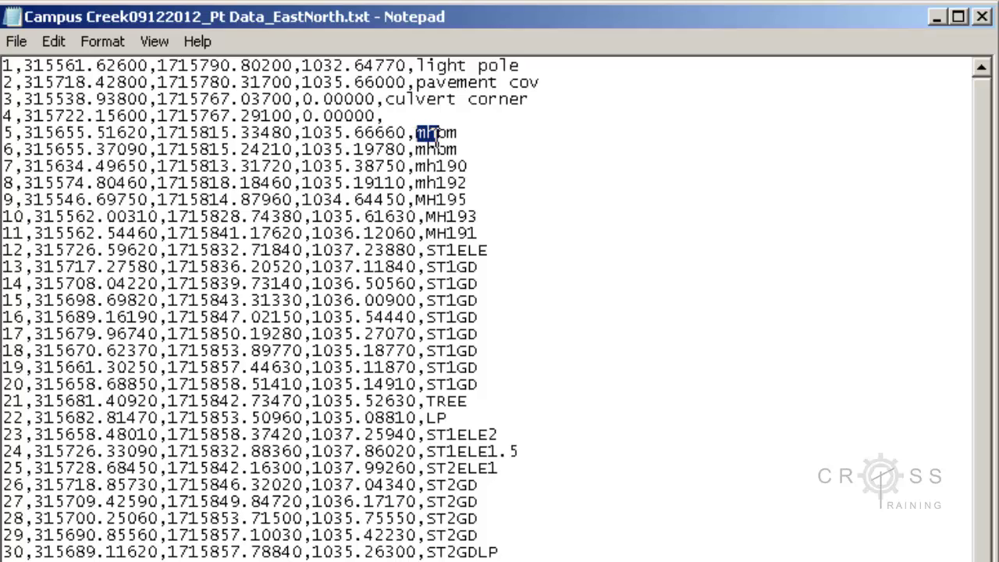
{"action": "left_click", "coordinate": [437, 134]}
- Examine the characters following the "mh" and "MH" prefixes in the descriptions of points 5 to 11
{"action": "left_click_drag", "start_coordinate": [437, 135], "coordinate": [456, 134]}
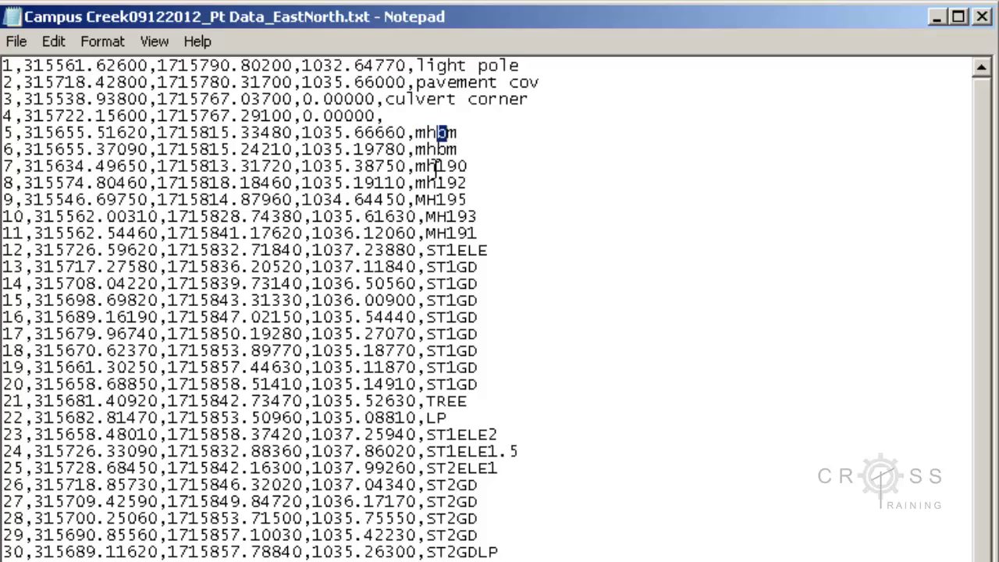
{"action": "left_click_drag", "start_coordinate": [436, 167], "coordinate": [465, 183]}
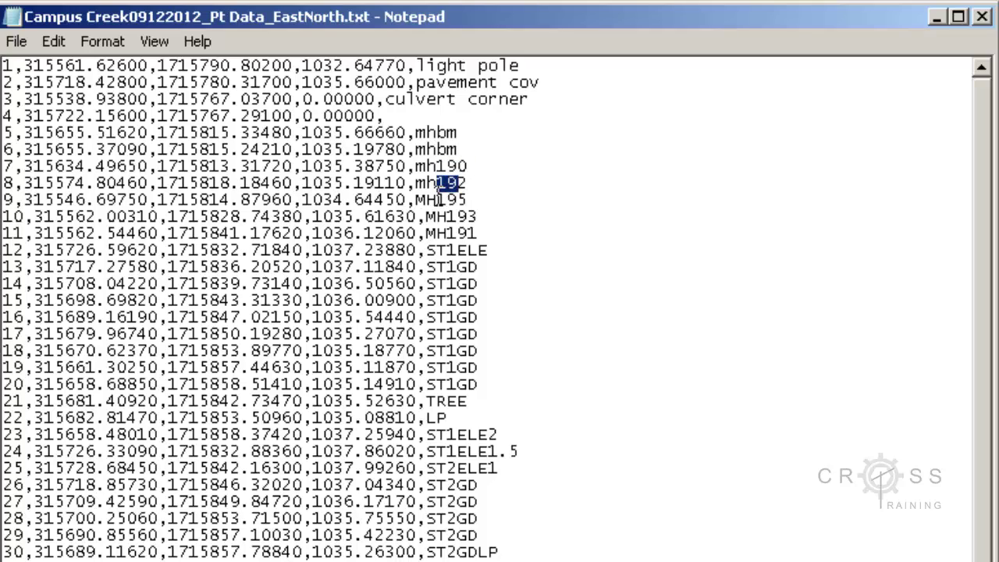
{"action": "left_click", "coordinate": [438, 200]}
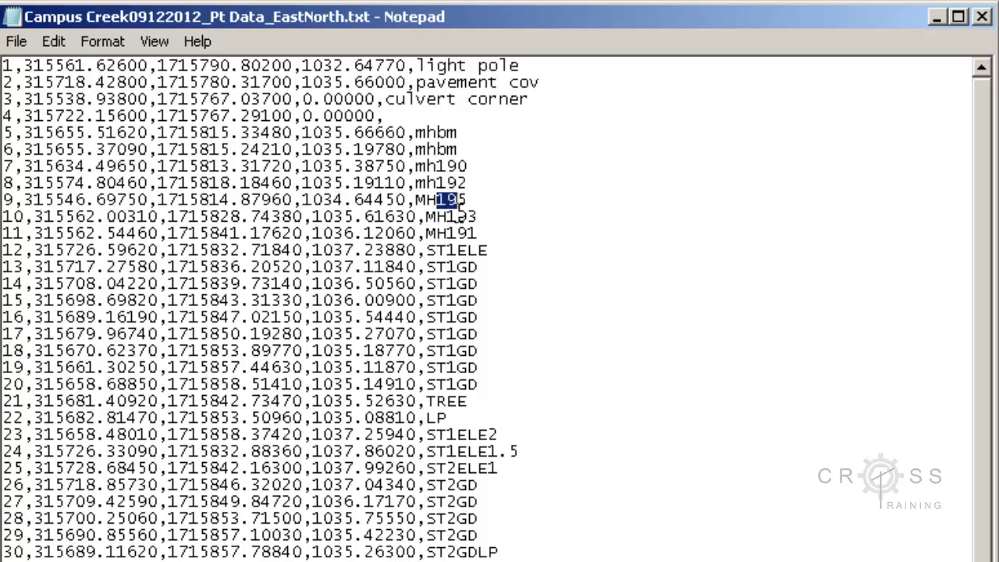
{"action": "left_click_drag", "start_coordinate": [426, 216], "coordinate": [466, 227]}
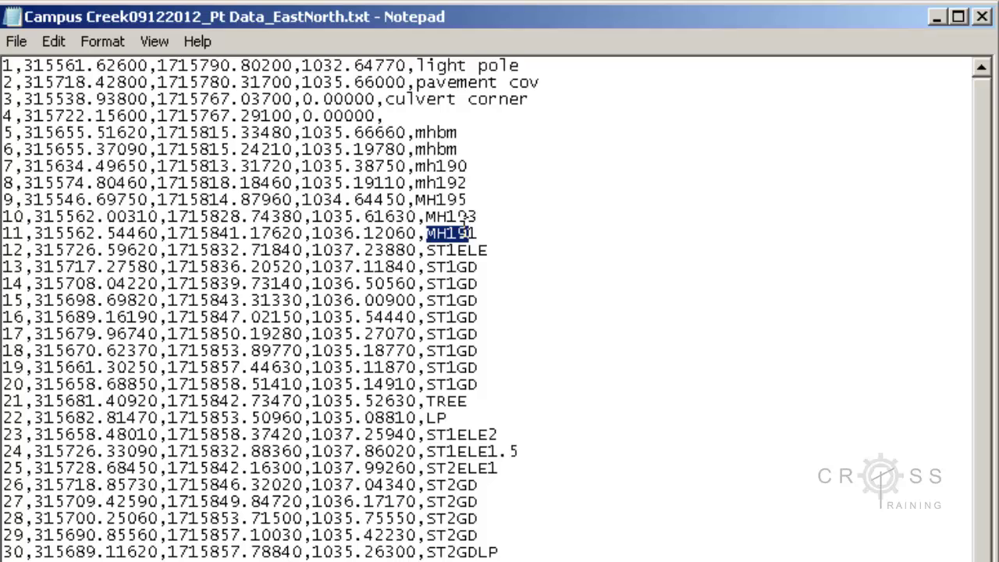
{"action": "left_click_drag", "start_coordinate": [462, 226], "coordinate": [456, 226]}
{"action": "left_click", "coordinate": [434, 184]}
{"action": "left_click_drag", "start_coordinate": [416, 133], "coordinate": [462, 183]}
{"action": "left_click", "coordinate": [443, 204]}
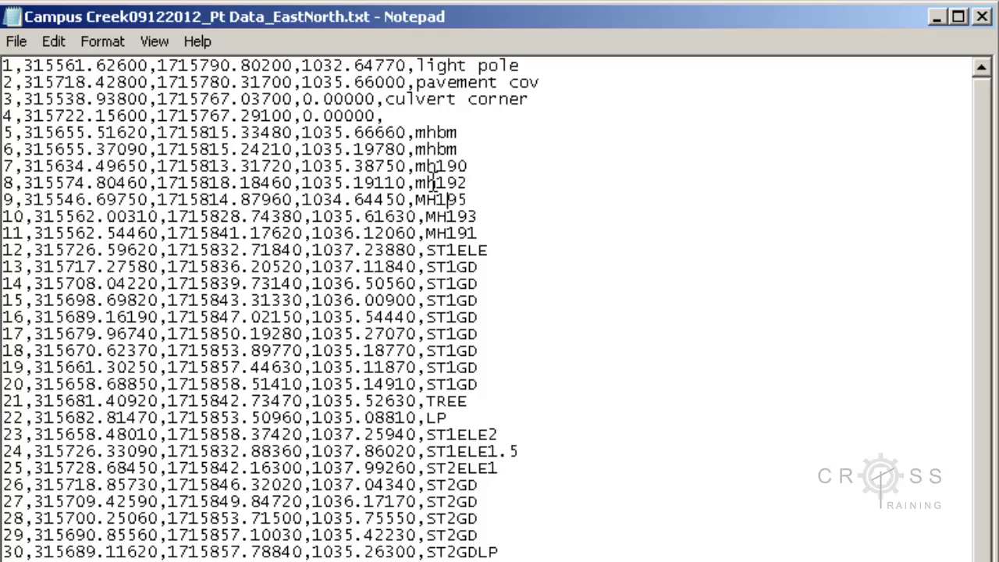
- Set the code of the copied pavement cov key to mh* so it covers every description starting with that prefix
{"action": "left_click_drag", "start_coordinate": [416, 200], "coordinate": [429, 199]}
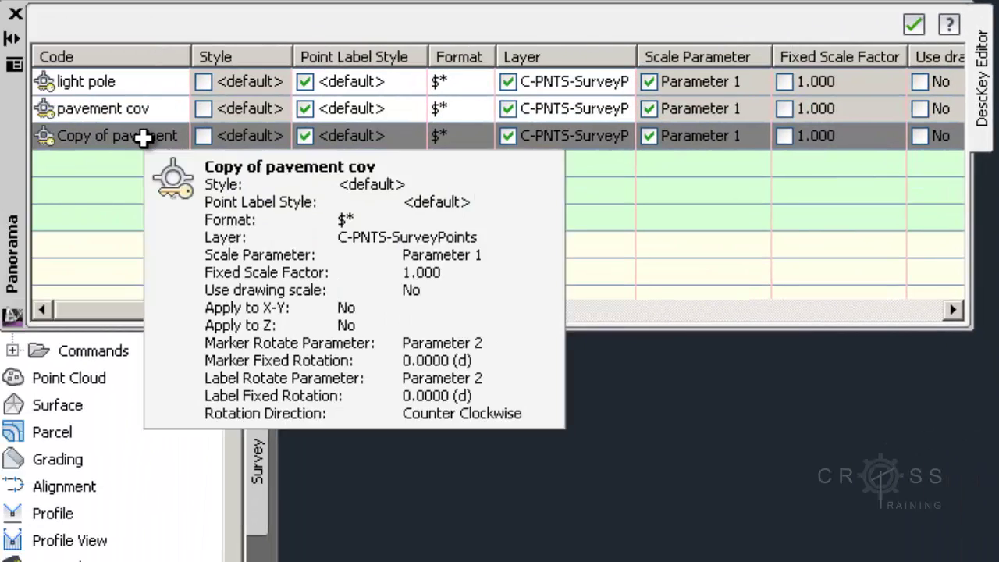
{"action": "left_click", "coordinate": [146, 137]}
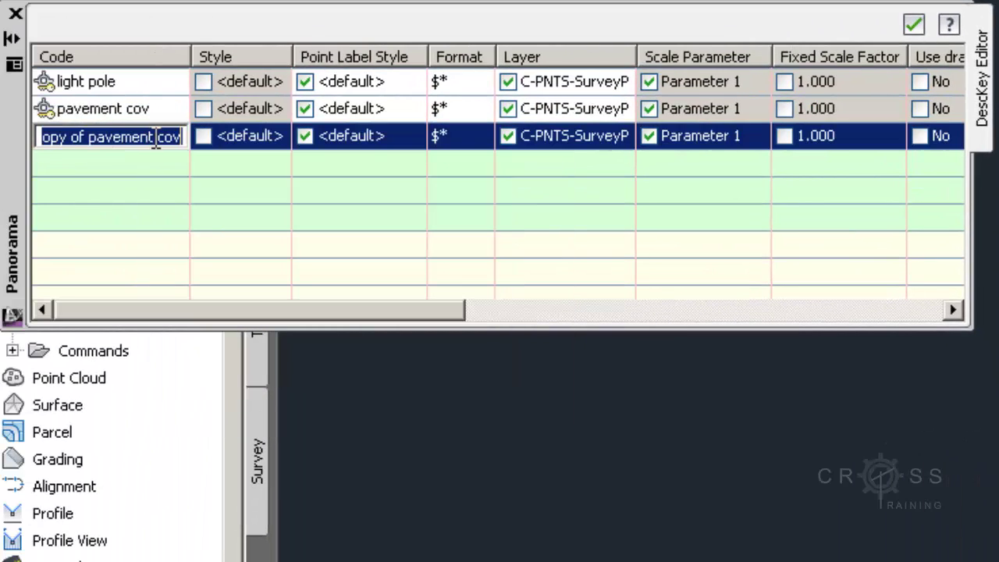
{"action": "type", "text": "mh*"}
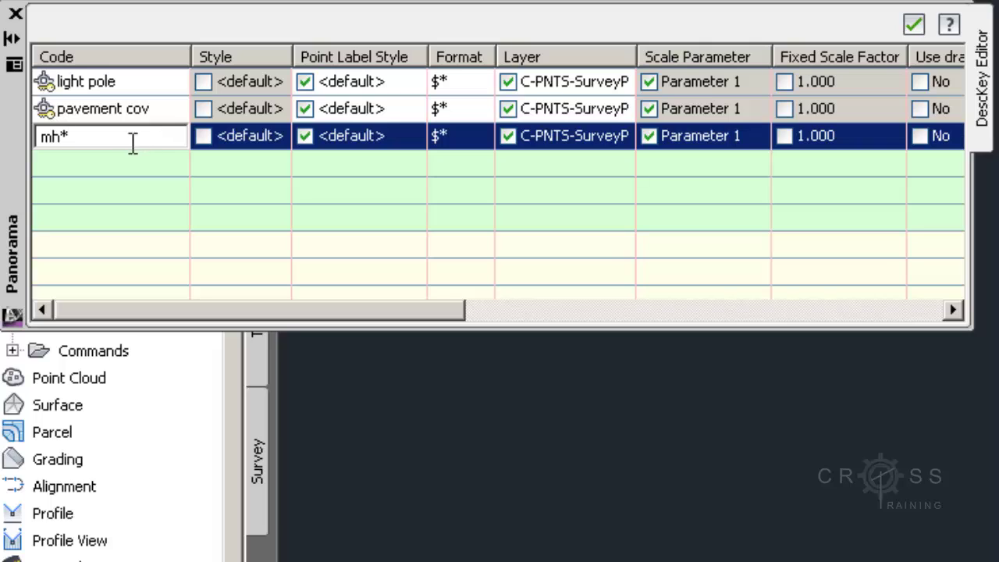
{"action": "left_click_drag", "start_coordinate": [50, 134], "coordinate": [42, 136]}
{"action": "type", "text": "o"}
{"action": "double_click", "coordinate": [47, 134]}
{"action": "key", "text": "ctrl+z"}
{"action": "left_click", "coordinate": [73, 135]}
{"action": "left_click_drag", "start_coordinate": [71, 136], "coordinate": [60, 127]}
{"action": "left_click", "coordinate": [69, 137]}
{"action": "left_click", "coordinate": [459, 136]}
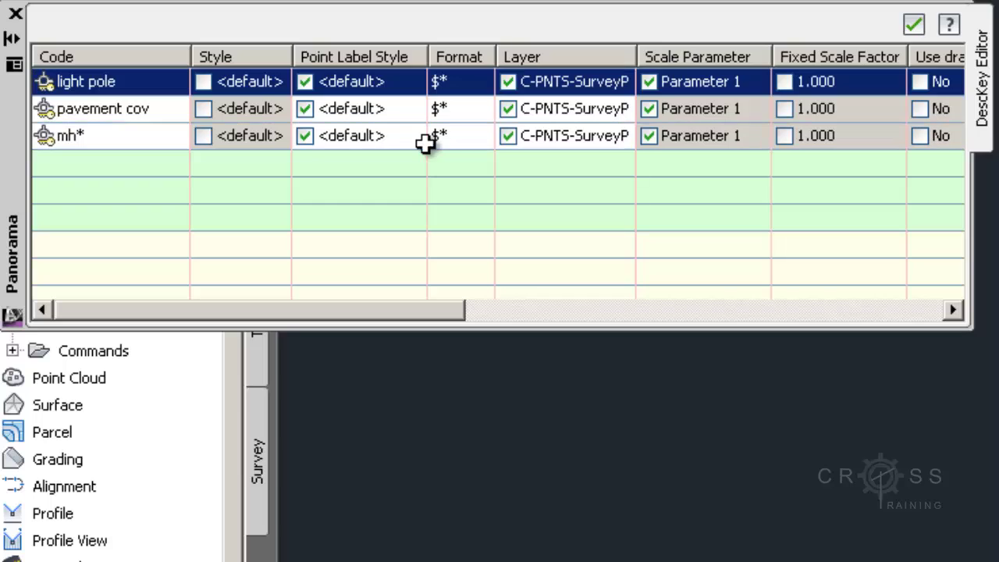
- Set the mh* key's format to "manhole benchmark" and widen the Format column to fit the text
{"action": "left_click", "coordinate": [455, 135]}
{"action": "left_click", "coordinate": [455, 135]}
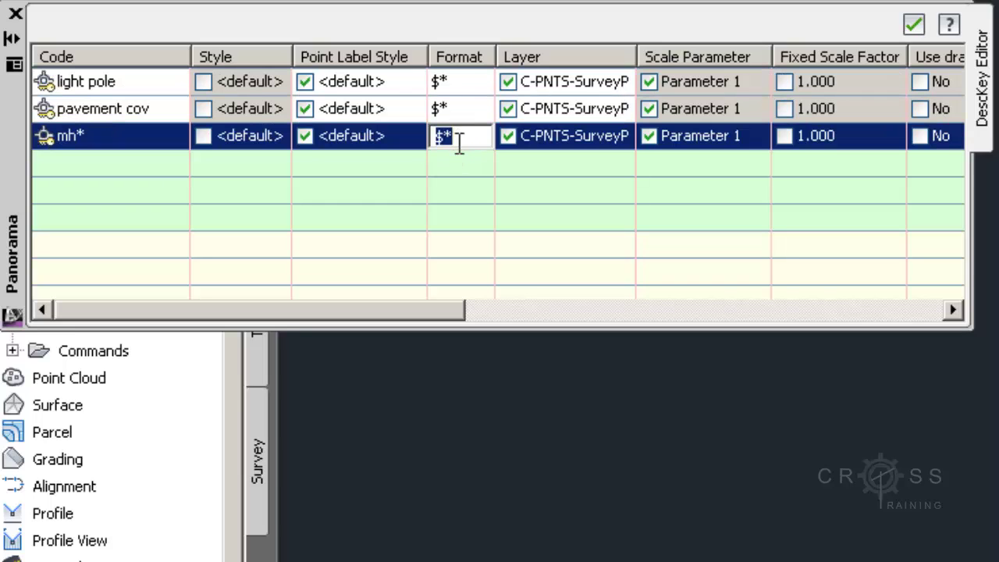
{"action": "type", "text": "ma"}
{"action": "type", "text": "nhole bench"}
{"action": "type", "text": "mark"}
{"action": "left_click", "coordinate": [531, 173]}
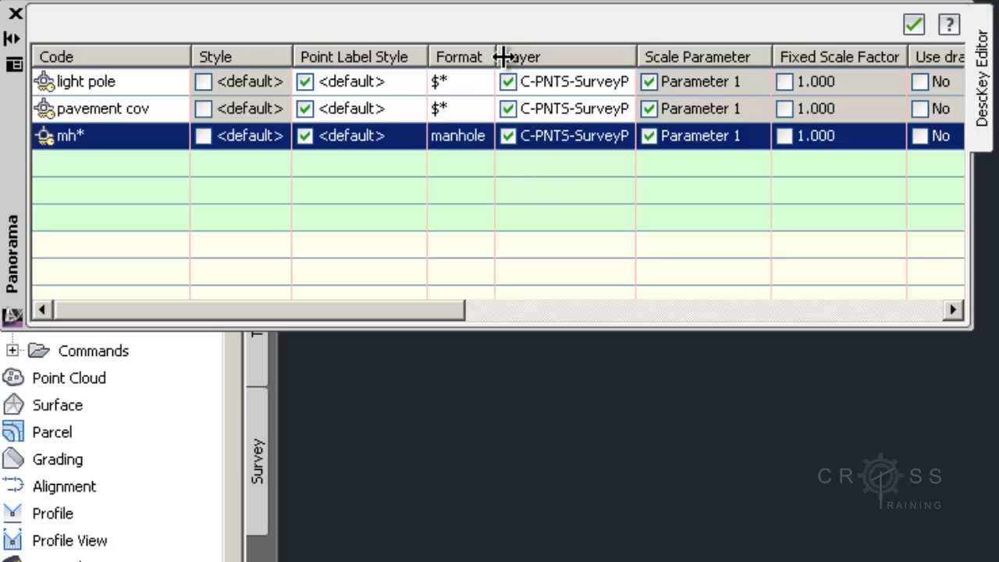
{"action": "left_click_drag", "start_coordinate": [499, 51], "coordinate": [591, 61]}
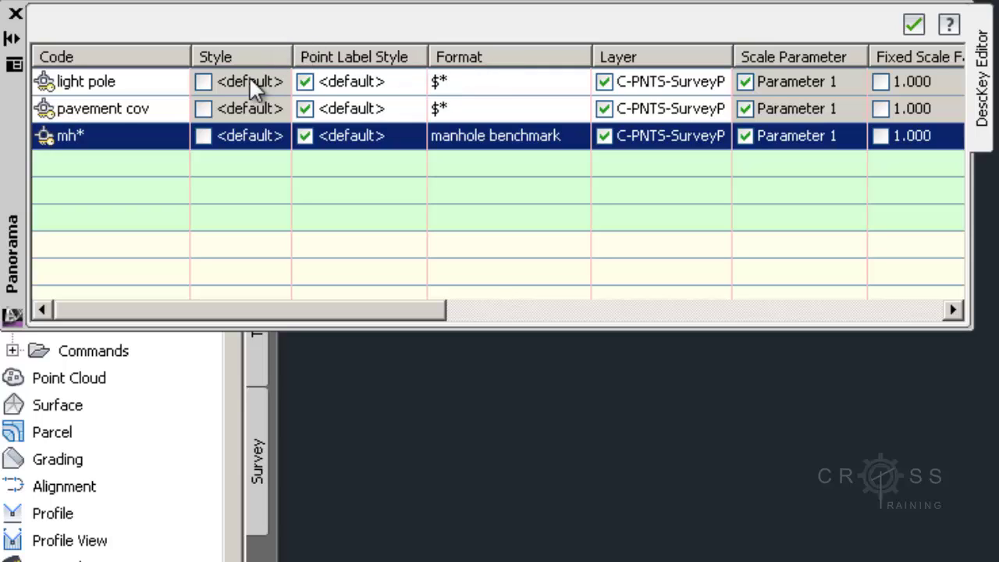
- Duplicate the mh* key in the description key set and select the new copy
{"action": "left_click", "coordinate": [129, 138]}
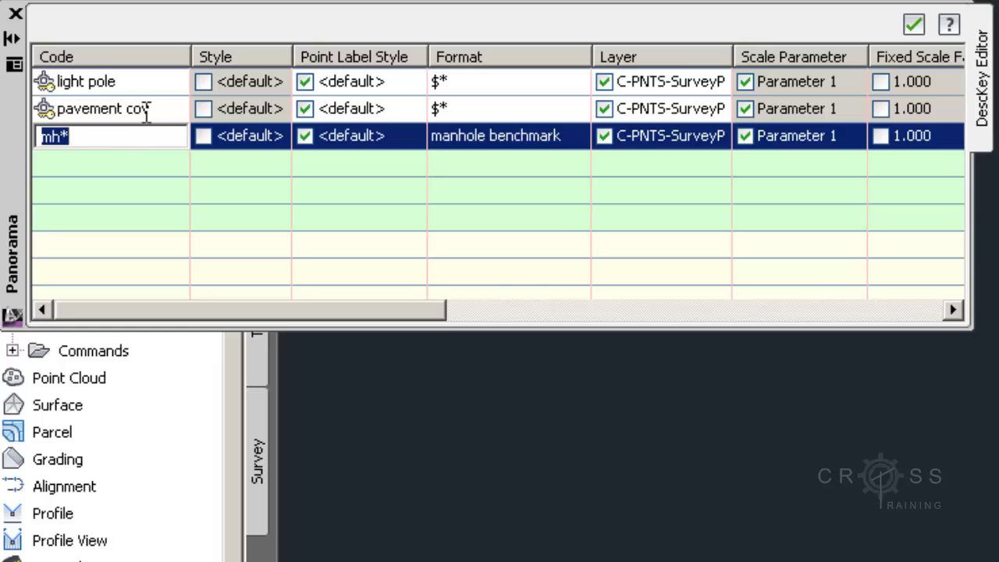
{"action": "left_click", "coordinate": [145, 109]}
{"action": "left_click", "coordinate": [144, 85]}
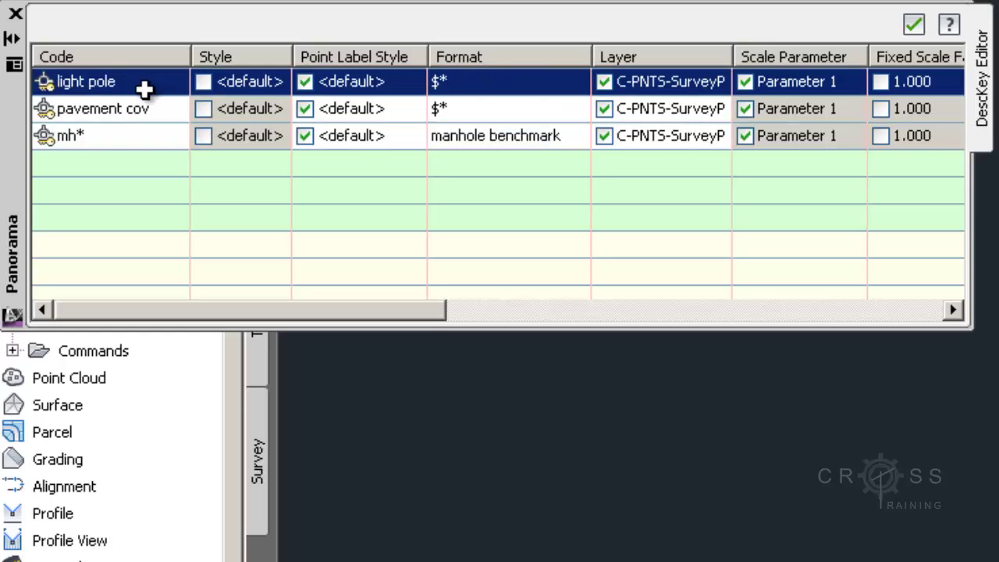
{"action": "left_click", "coordinate": [147, 139]}
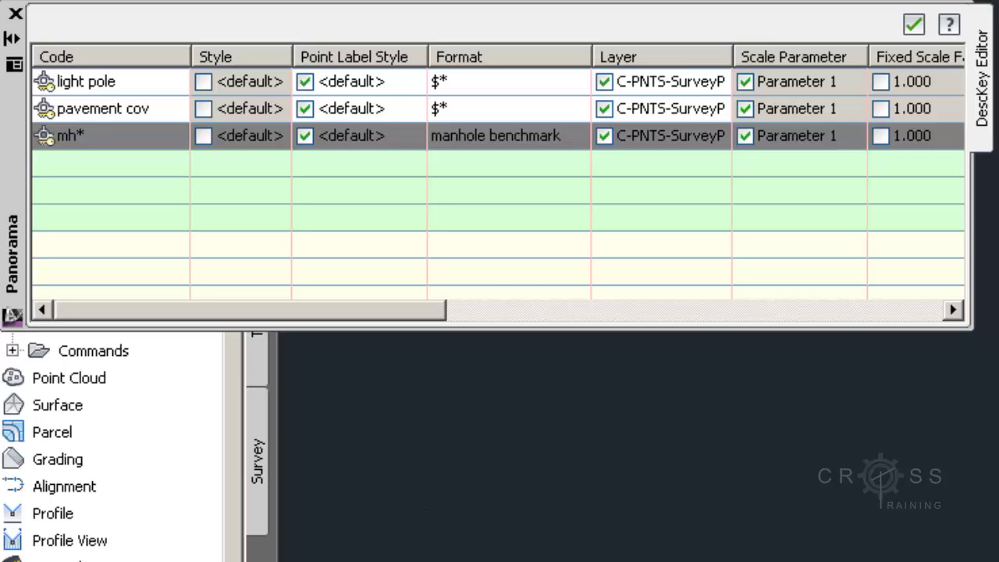
{"action": "right_click", "coordinate": [133, 144]}
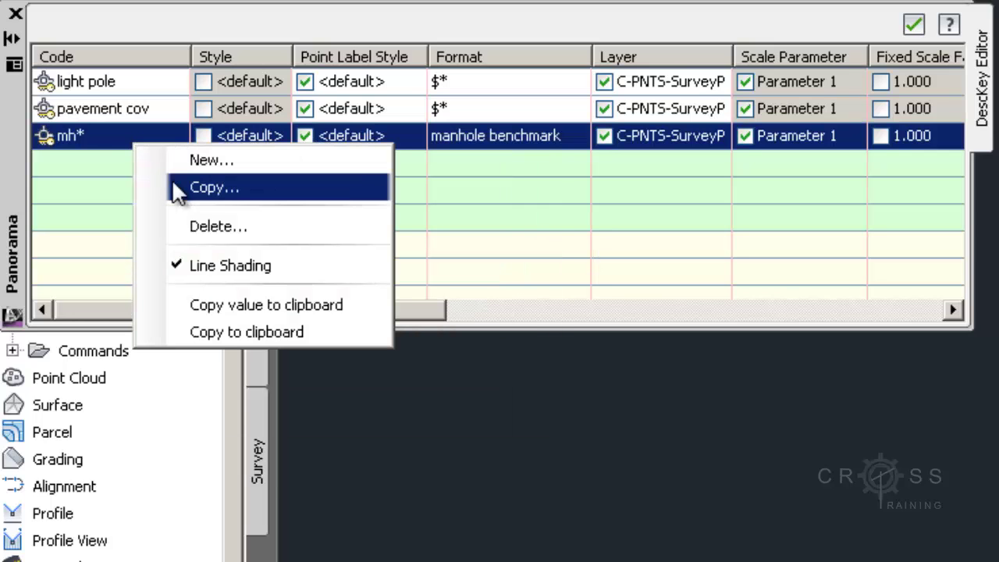
{"action": "left_click", "coordinate": [173, 188]}
{"action": "left_click", "coordinate": [143, 163]}
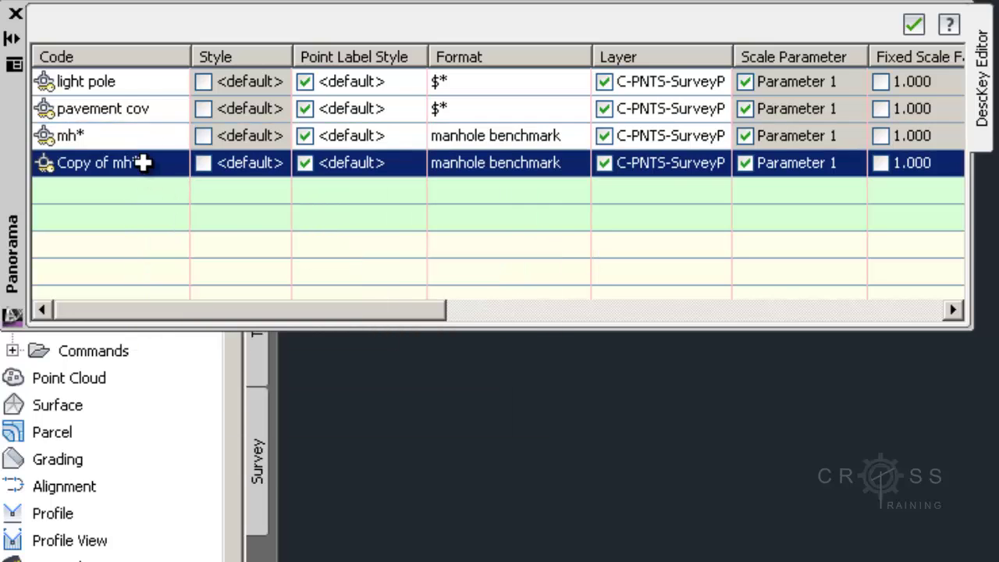
- Change the code of the copied mh* key to uppercase MH*
{"action": "left_click", "coordinate": [153, 163]}
{"action": "left_click_drag", "start_coordinate": [154, 163], "coordinate": [22, 162]}
{"action": "key", "text": "Return"}
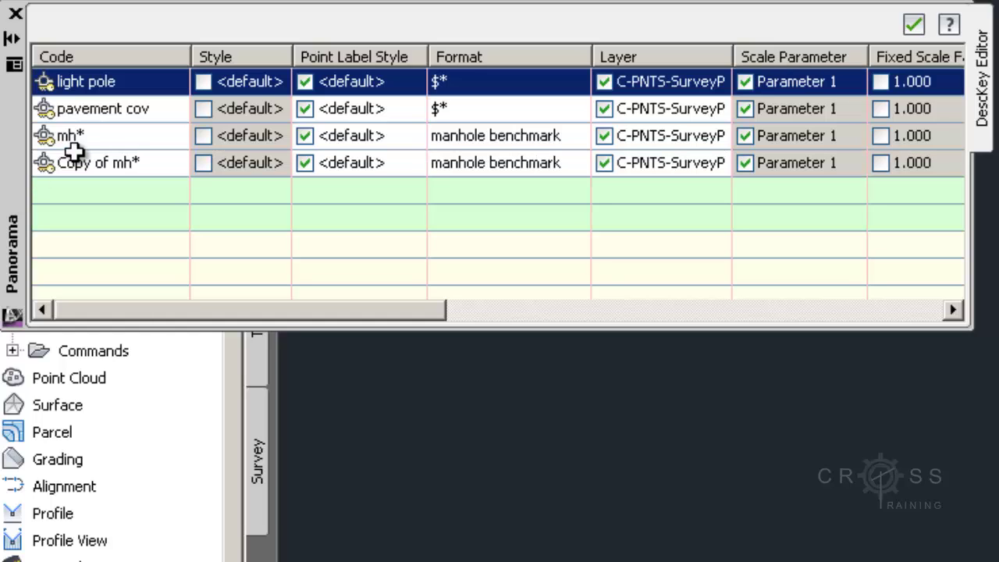
{"action": "left_click", "coordinate": [105, 162]}
{"action": "left_click", "coordinate": [133, 164]}
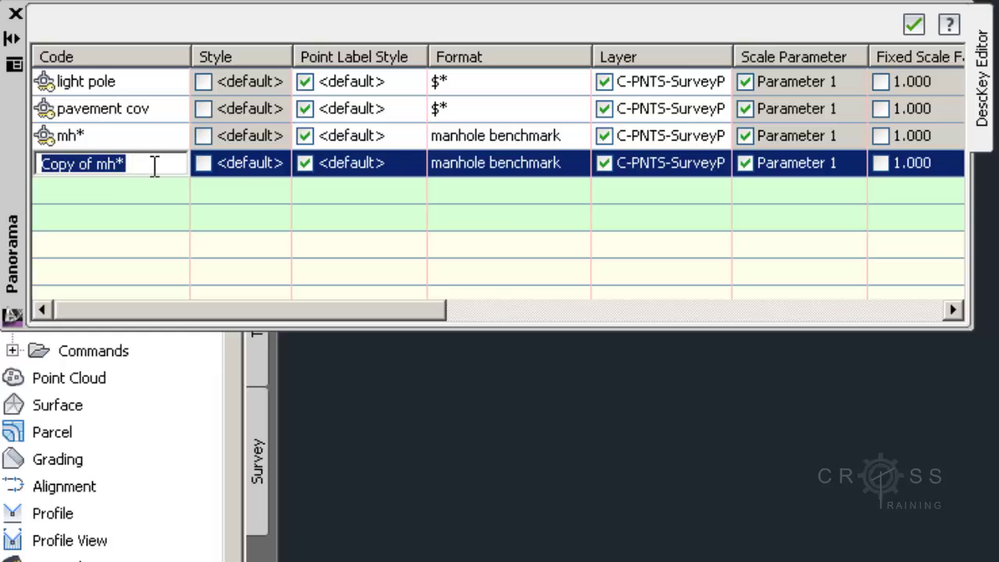
{"action": "type", "text": "M"}
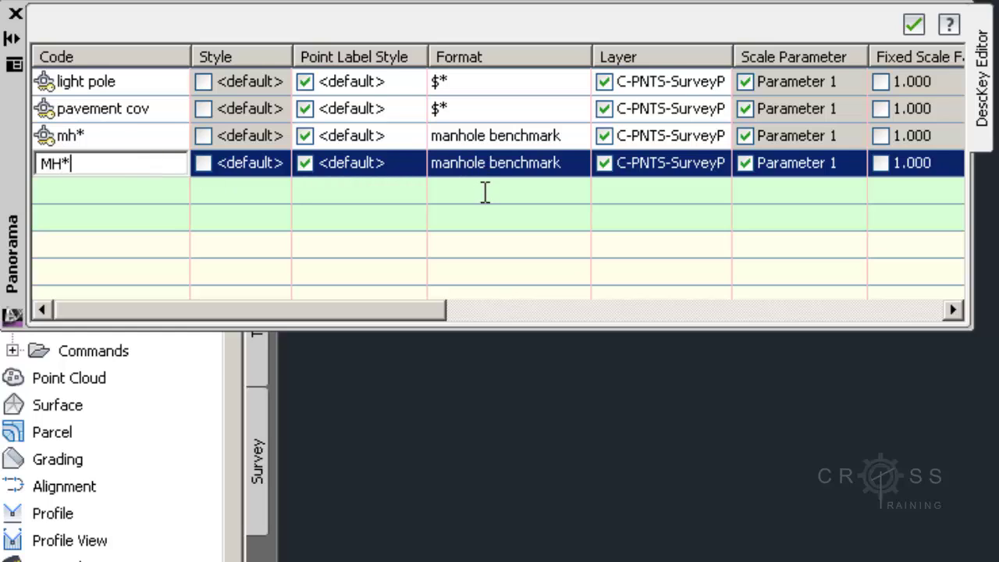
{"action": "type", "text": "H*"}
{"action": "key", "text": "Return"}
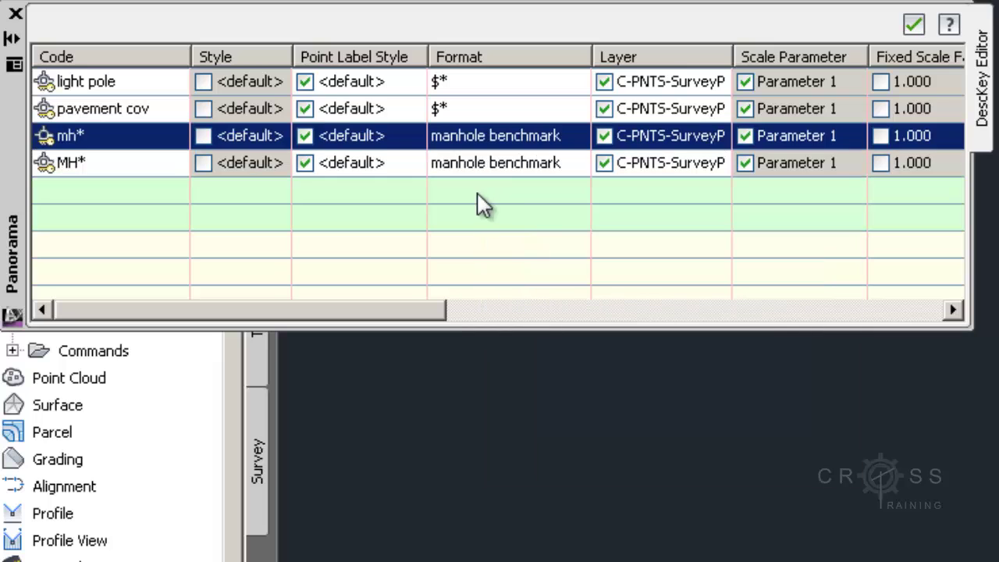
- Check the ST prefix at point 20 in the point file, then duplicate the MH* key and set the copy's code to ST*
{"action": "left_click", "coordinate": [159, 162]}
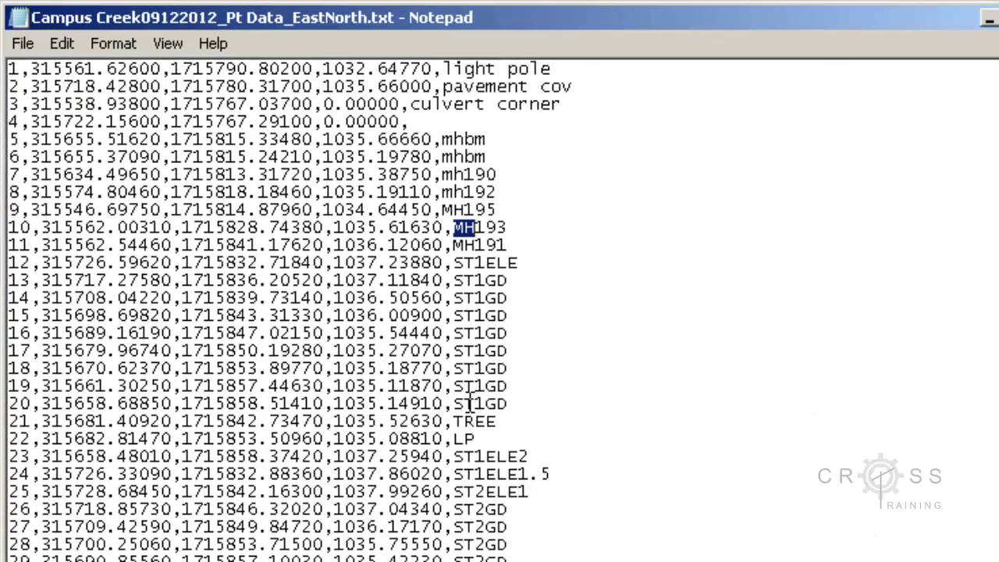
{"action": "left_click_drag", "start_coordinate": [476, 403], "coordinate": [453, 404]}
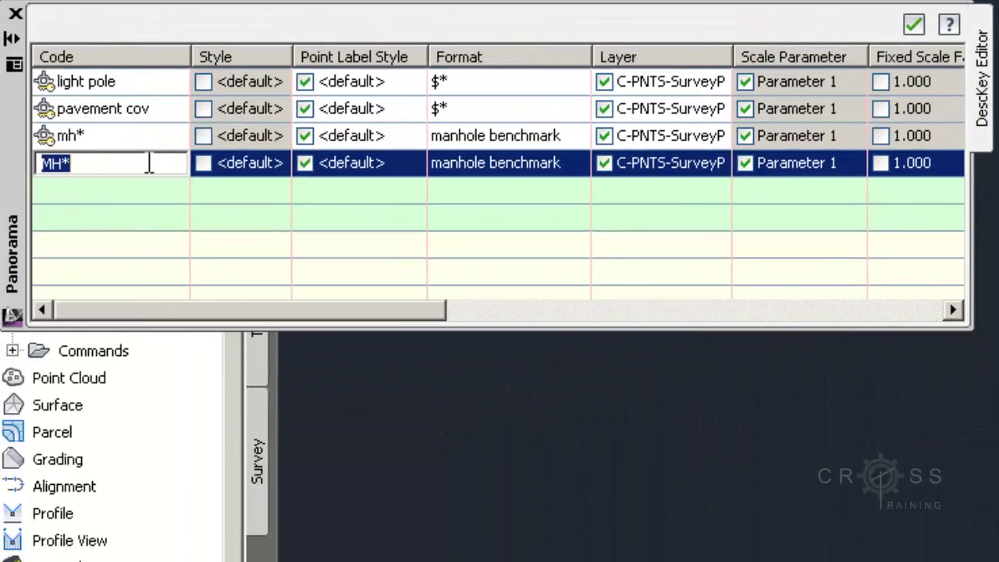
{"action": "left_click", "coordinate": [149, 191]}
{"action": "left_click", "coordinate": [149, 191]}
{"action": "right_click", "coordinate": [148, 168]}
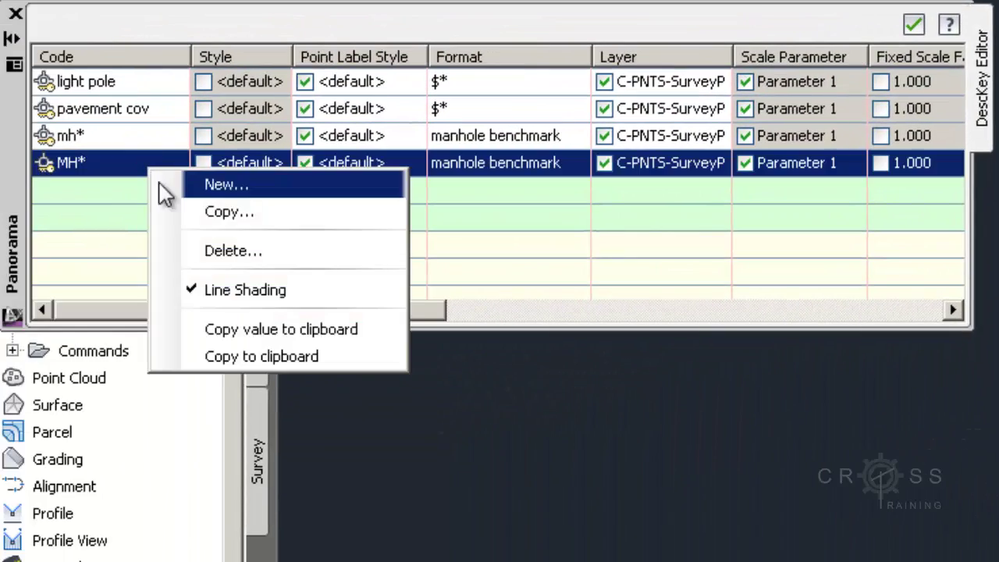
{"action": "left_click", "coordinate": [183, 208]}
{"action": "left_click", "coordinate": [149, 188]}
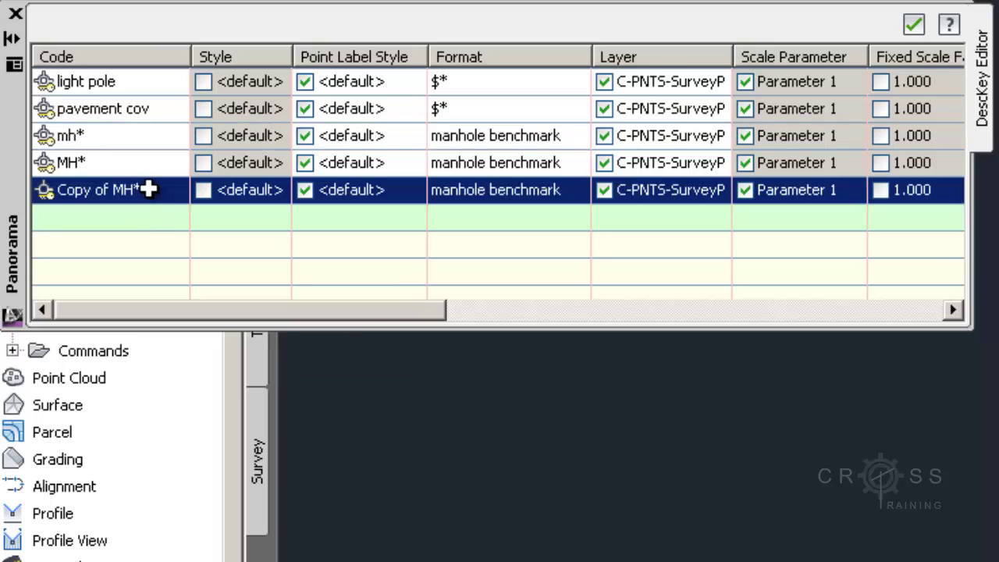
{"action": "left_click", "coordinate": [150, 191]}
{"action": "type", "text": "ST*"}
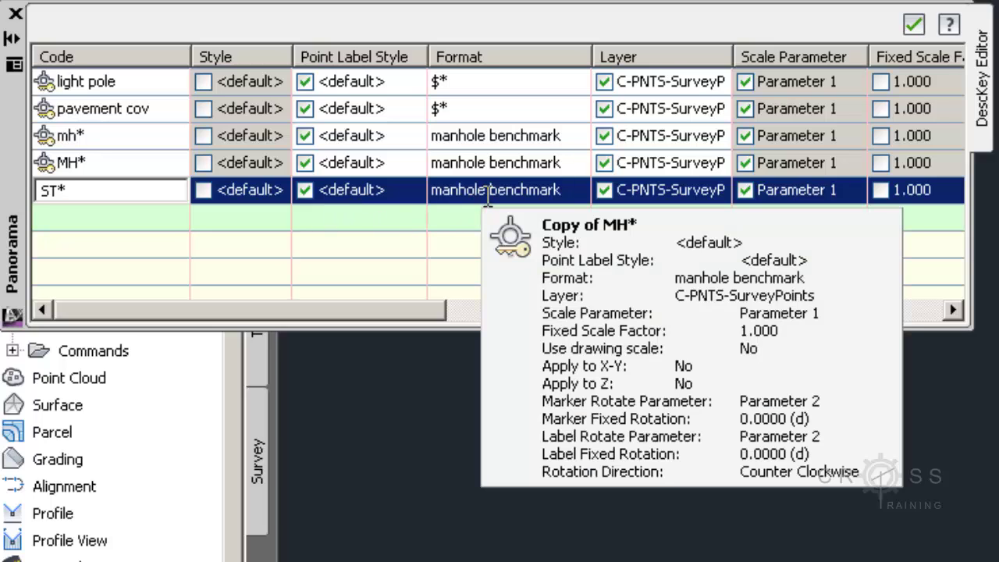
- Replace the ST* key's format with "Street"
{"action": "left_click", "coordinate": [486, 195]}
{"action": "left_click_drag", "start_coordinate": [521, 199], "coordinate": [434, 194]}
{"action": "type", "text": "S"}
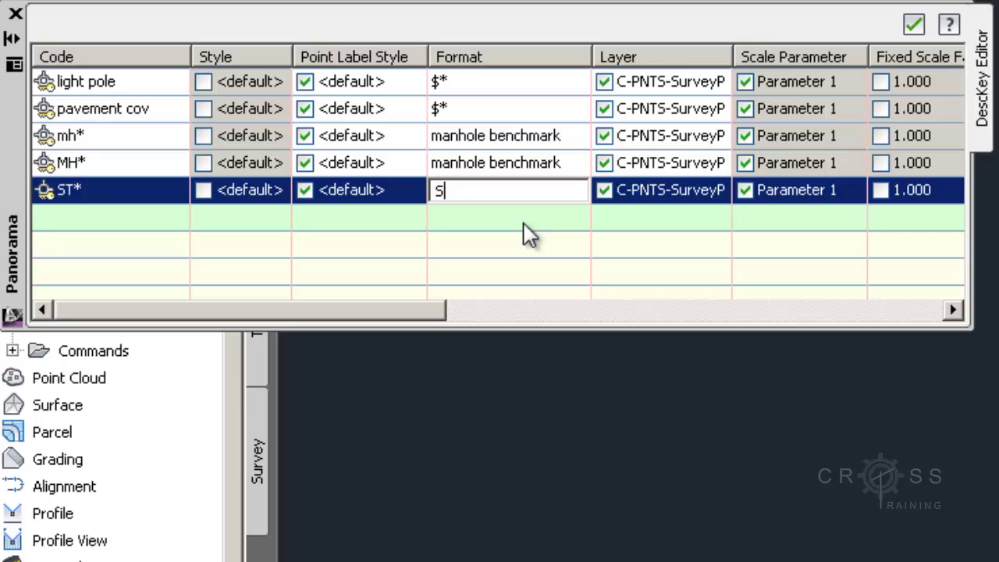
{"action": "type", "text": "treet"}
{"action": "key", "text": "Return"}
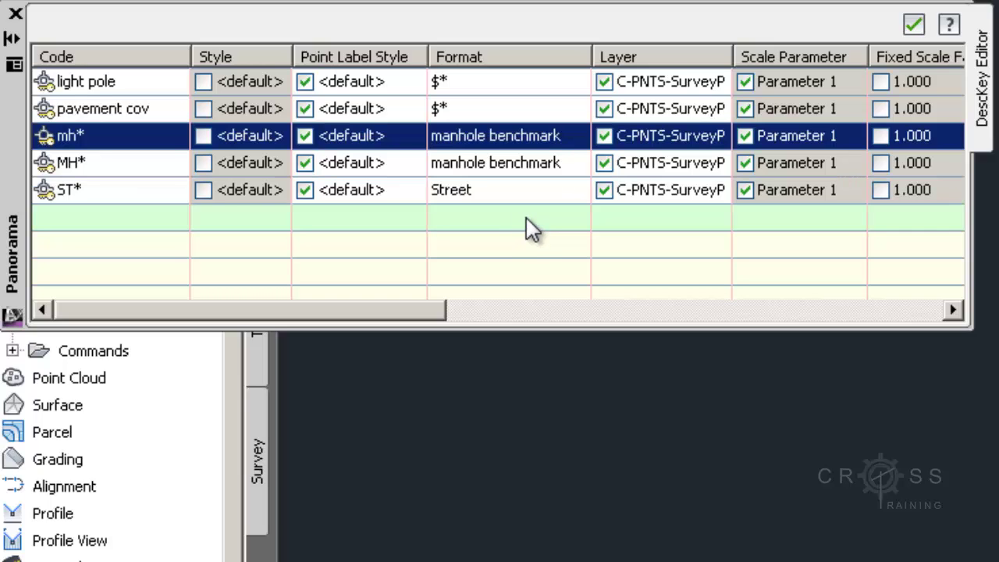
- Duplicate the ST* key and set the copy's code to TREE
{"action": "left_click", "coordinate": [520, 193]}
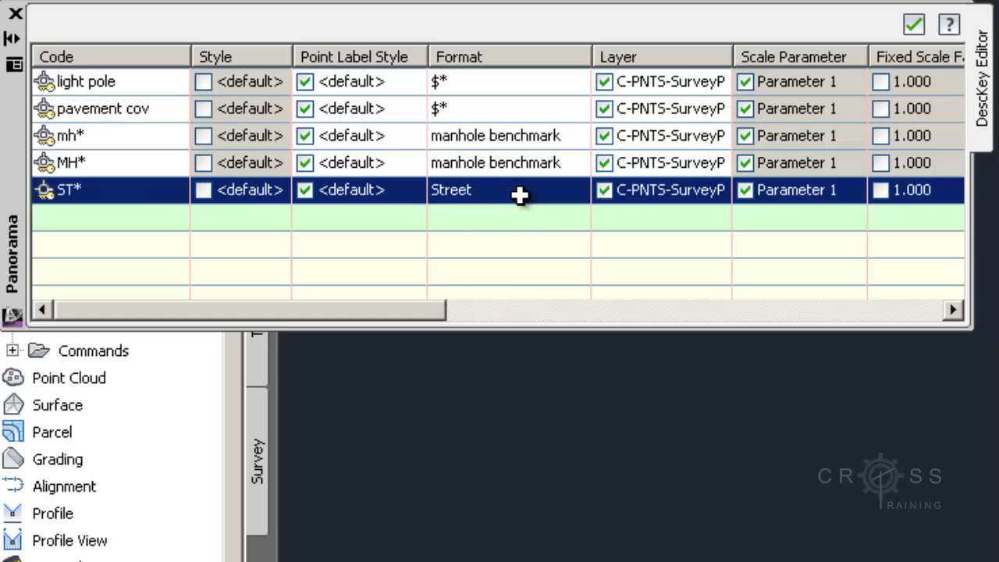
{"action": "right_click", "coordinate": [153, 191]}
{"action": "left_click", "coordinate": [198, 234]}
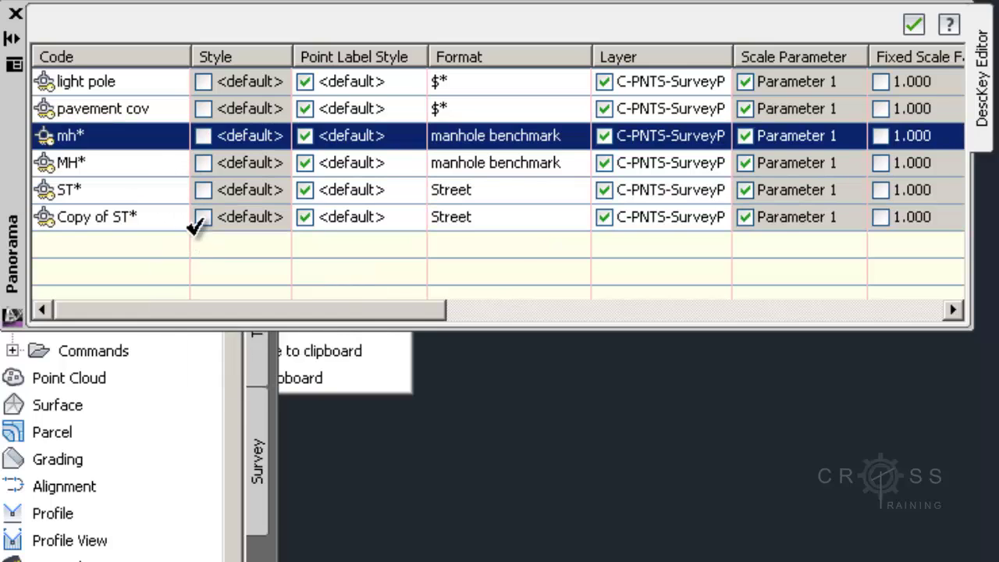
{"action": "left_click", "coordinate": [138, 217]}
{"action": "left_click", "coordinate": [137, 216]}
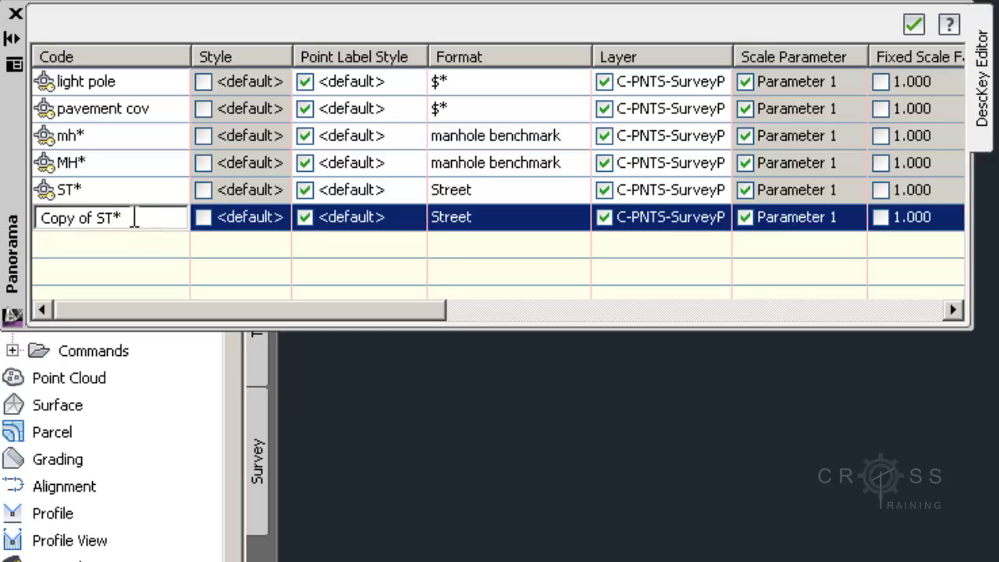
{"action": "left_click_drag", "start_coordinate": [129, 217], "coordinate": [47, 216]}
{"action": "left_click", "coordinate": [134, 218]}
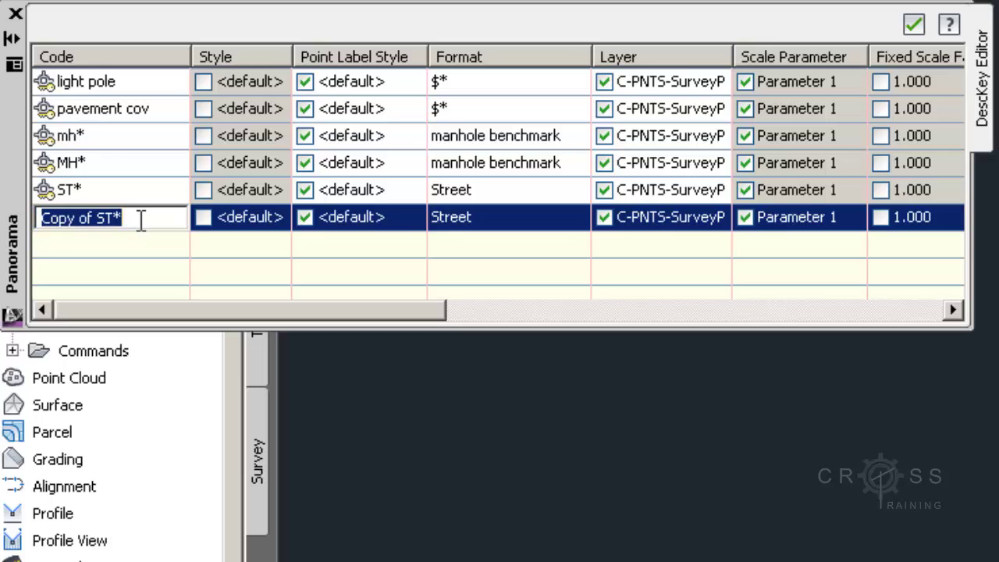
{"action": "type", "text": "TREE"}
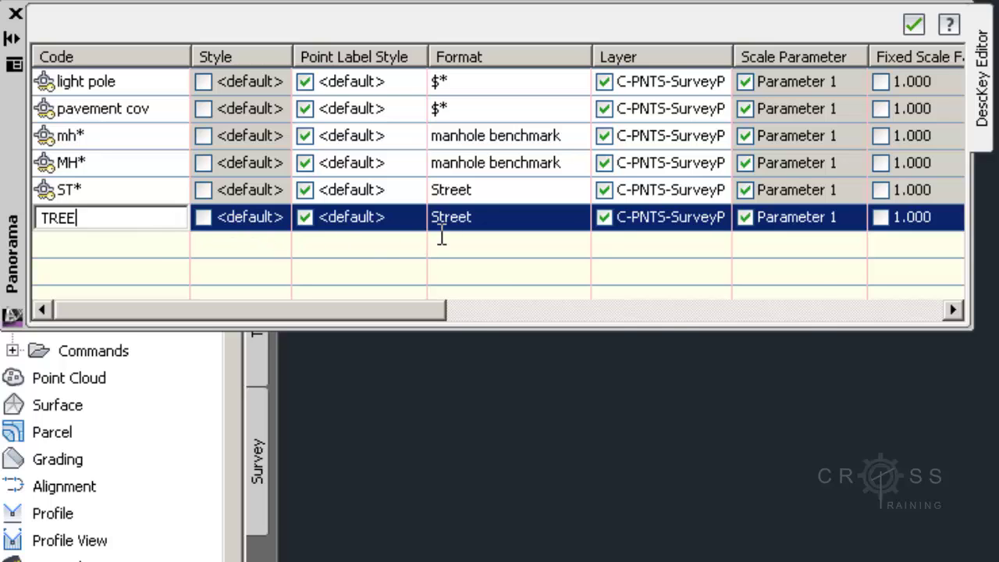
- Set the format of the TREE key to "Tree"
{"action": "left_click", "coordinate": [481, 217]}
{"action": "left_click", "coordinate": [495, 219]}
{"action": "key", "text": "Up"}
{"action": "key", "text": "Up"}
{"action": "key", "text": "Up"}
{"action": "key", "text": "Up"}
{"action": "key", "text": "Up"}
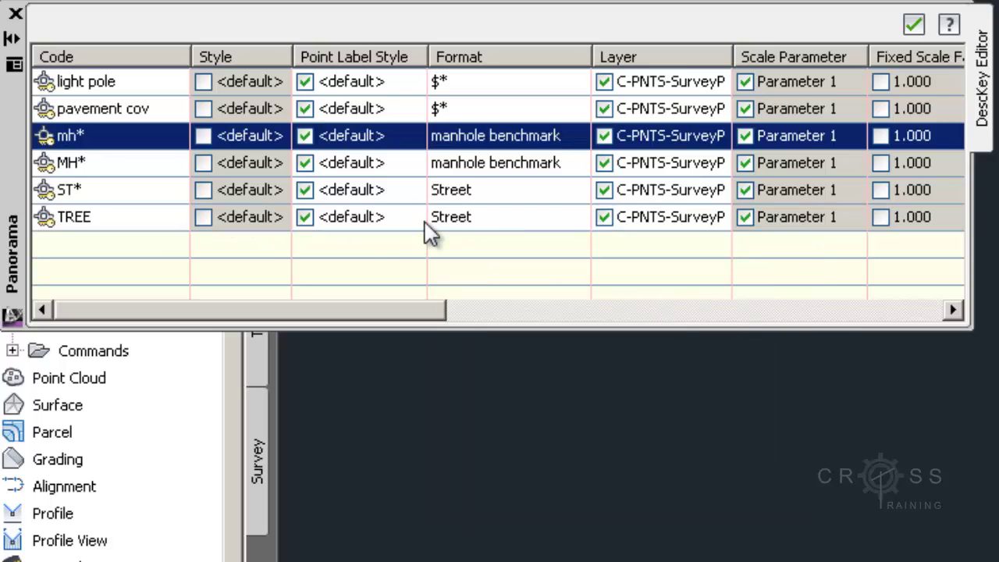
{"action": "left_click", "coordinate": [464, 219]}
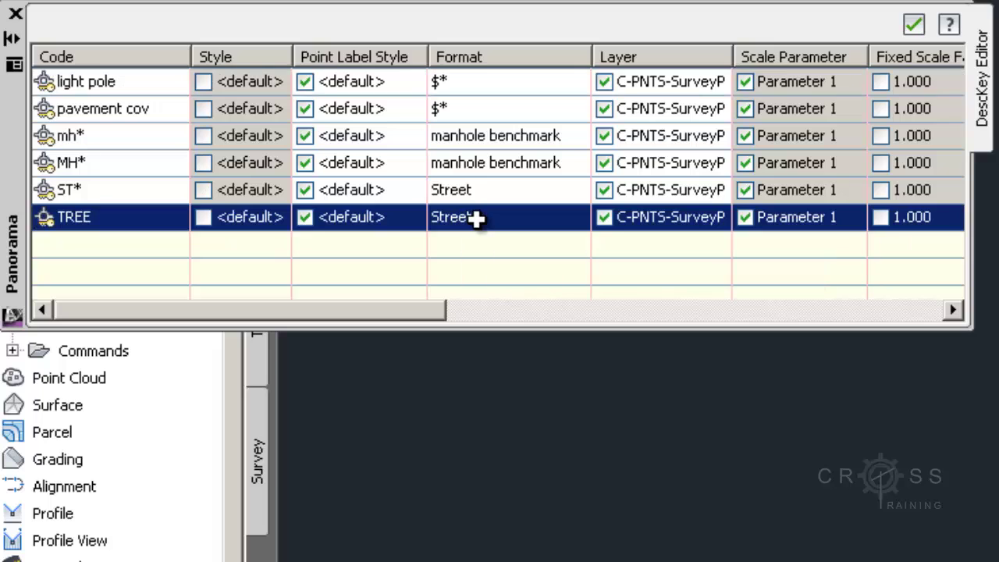
{"action": "left_click", "coordinate": [475, 218]}
{"action": "type", "text": "Tree"}
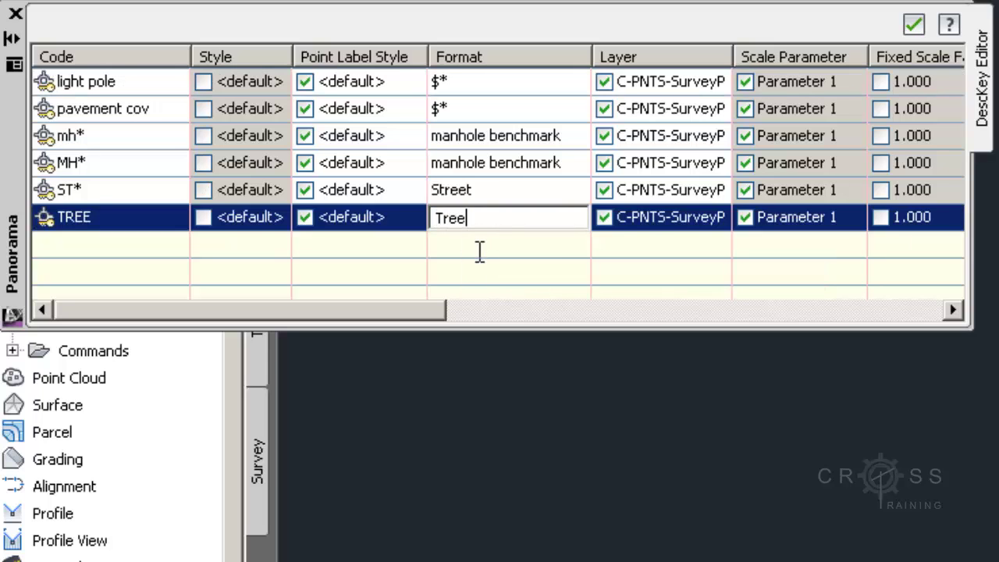
{"action": "left_click", "coordinate": [479, 257]}
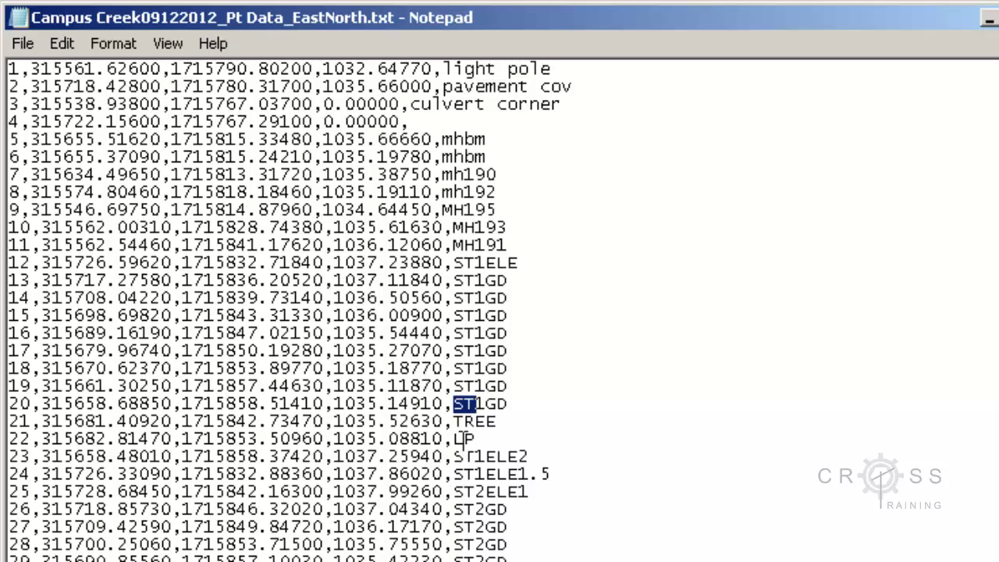
- Check the LP description of point 22 in the point file, then duplicate the TREE key and select the copy
{"action": "left_click_drag", "start_coordinate": [475, 439], "coordinate": [454, 438]}
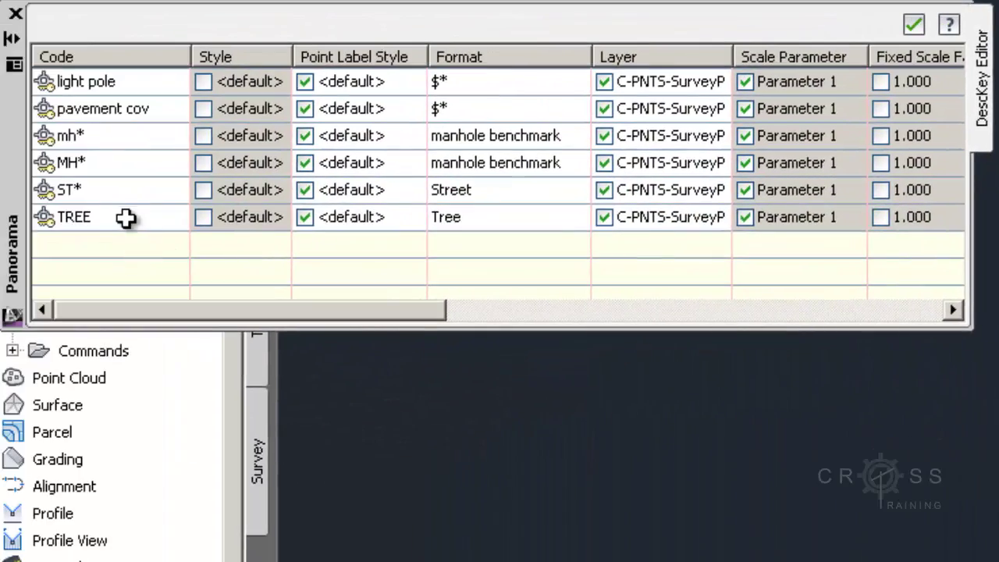
{"action": "left_click", "coordinate": [125, 217]}
{"action": "right_click", "coordinate": [125, 217]}
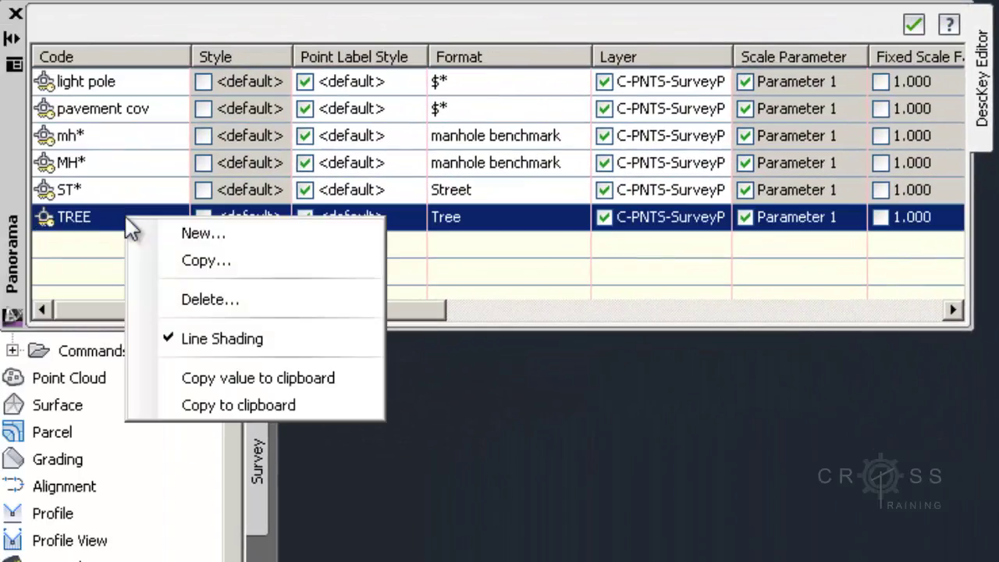
{"action": "left_click", "coordinate": [195, 259]}
{"action": "left_click", "coordinate": [137, 248]}
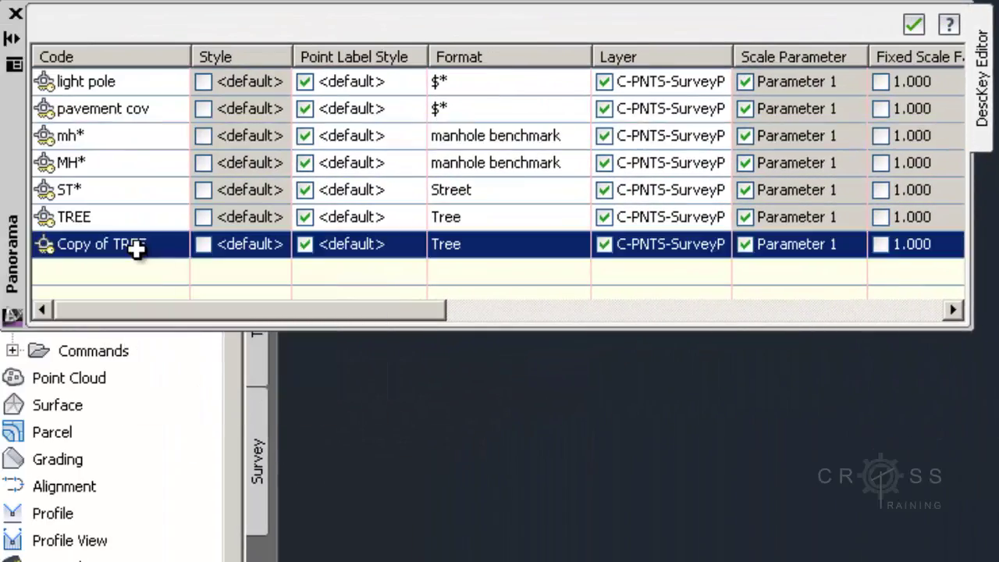
- Set the copied TREE key's code to LP and its format to "Low Point"
{"action": "left_click", "coordinate": [157, 246]}
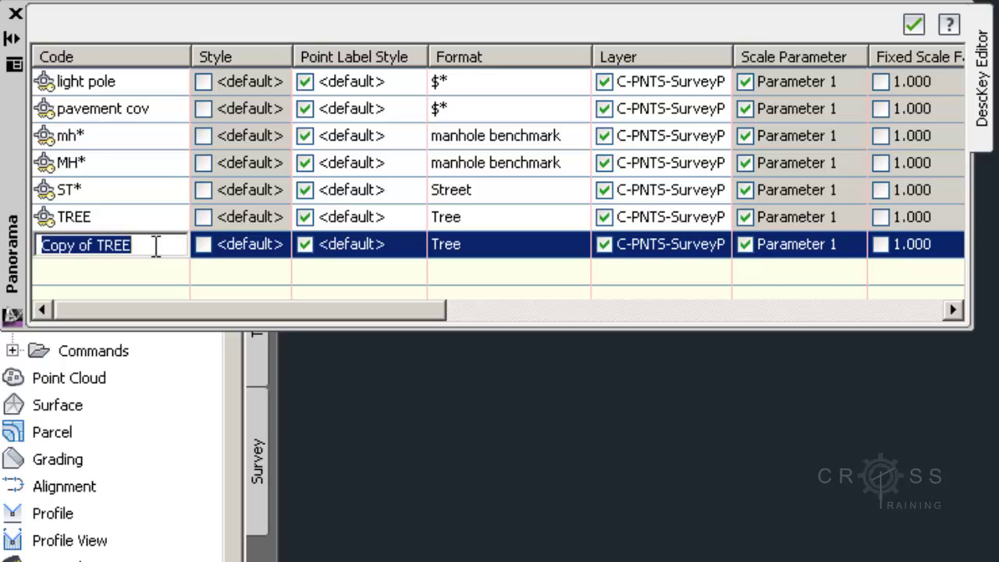
{"action": "type", "text": "LP"}
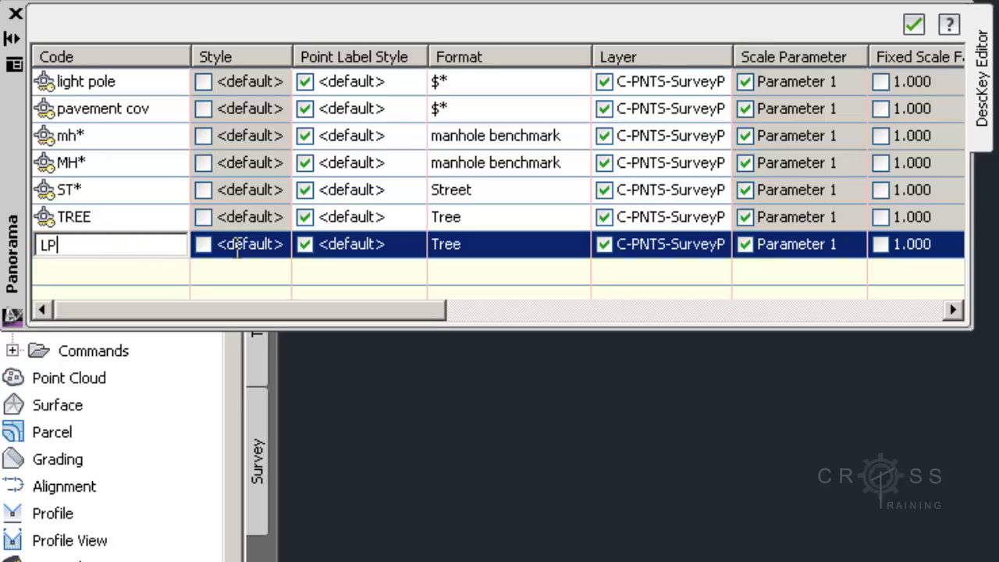
{"action": "left_click", "coordinate": [471, 245]}
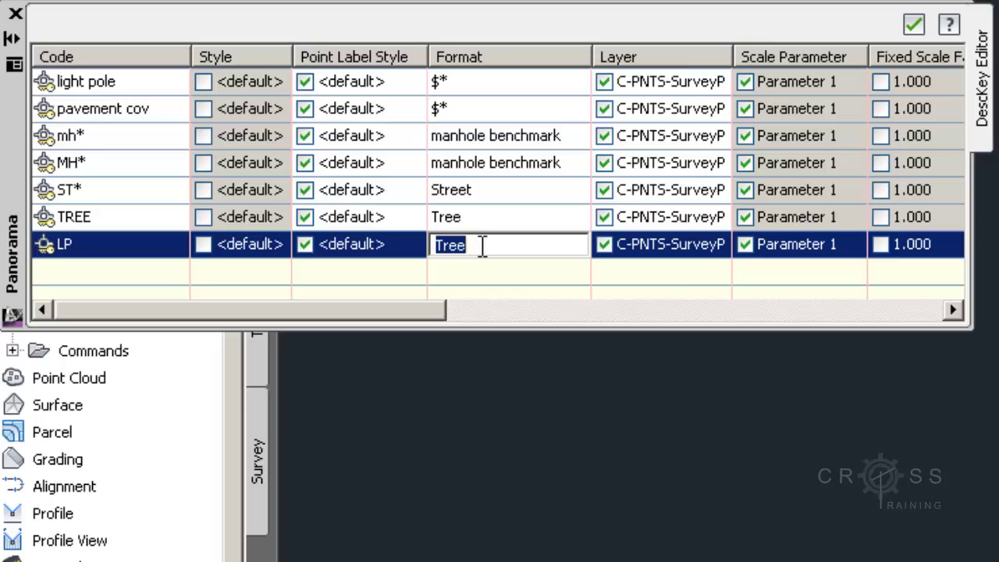
{"action": "type", "text": "Low Point"}
{"action": "left_click", "coordinate": [316, 283]}
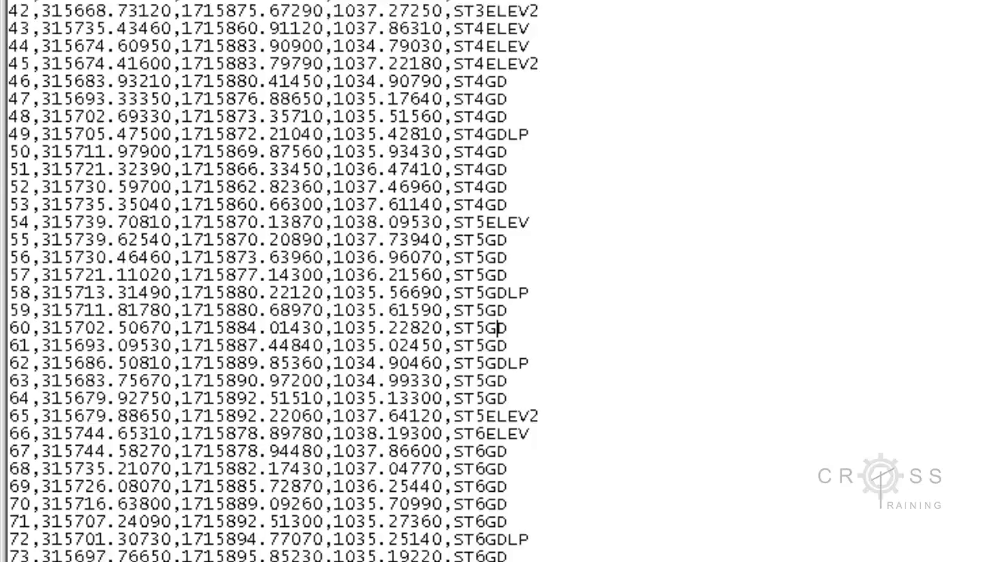
- Compare the ST descriptions in the survey point file with the ST* description key
{"action": "left_click_drag", "start_coordinate": [476, 500], "coordinate": [468, 3]}
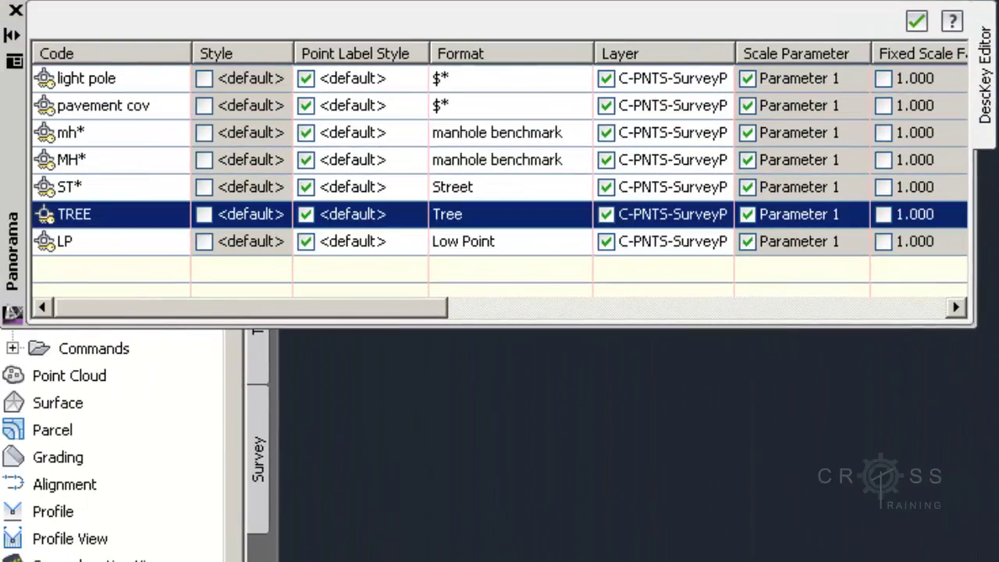
{"action": "left_click", "coordinate": [129, 188]}
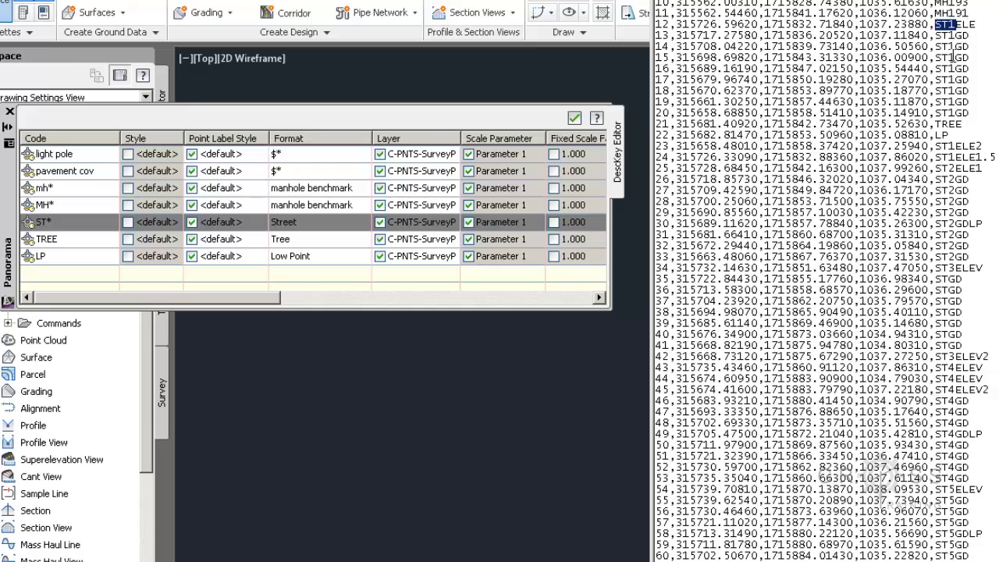
{"action": "left_click", "coordinate": [955, 112]}
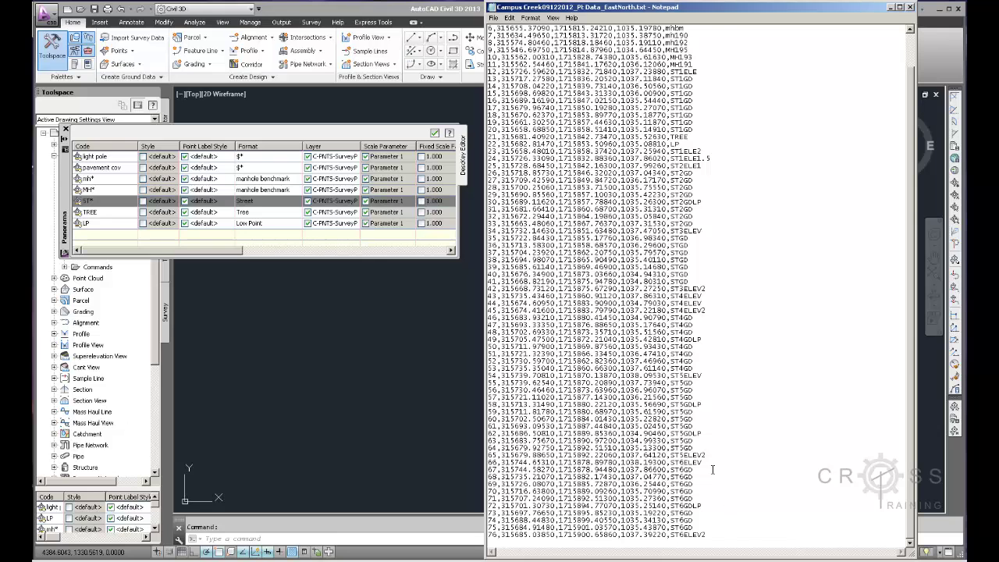
- Accept the description keys, close the key editor and select the CampusCreekDKS description key set
{"action": "left_click", "coordinate": [296, 195]}
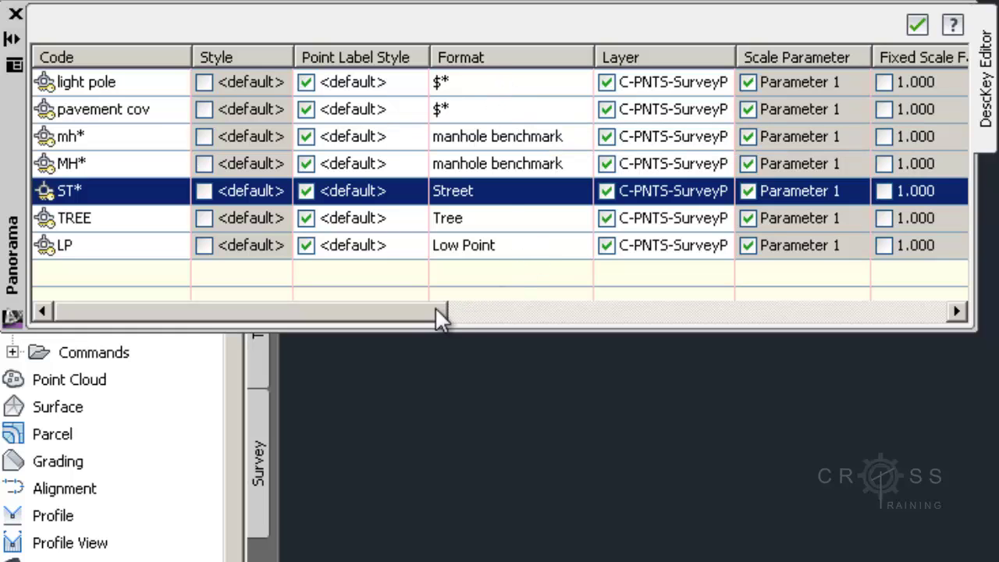
{"action": "mouse_move", "coordinate": [434, 310]}
{"action": "left_mouse_down"}
{"action": "mouse_move", "coordinate": [506, 321]}
{"action": "mouse_move", "coordinate": [778, 323]}
{"action": "mouse_move", "coordinate": [567, 298]}
{"action": "mouse_move", "coordinate": [364, 305]}
{"action": "left_mouse_up"}
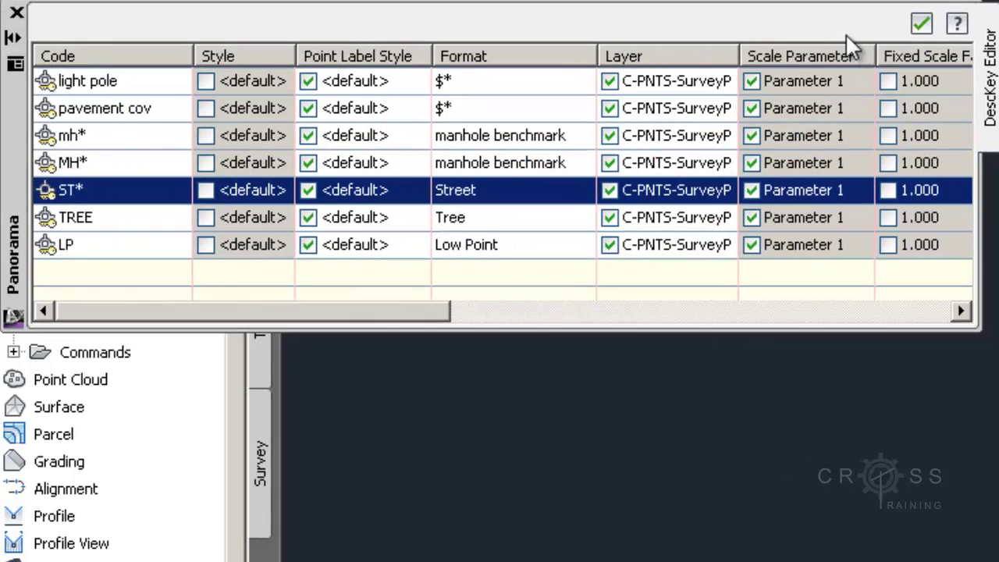
{"action": "left_click", "coordinate": [920, 25]}
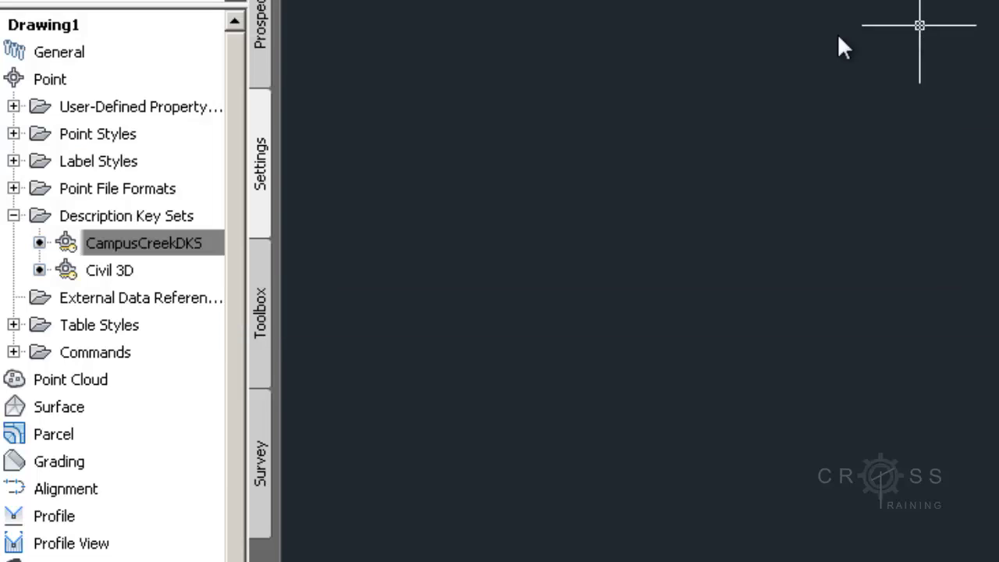
{"action": "left_click", "coordinate": [164, 245]}
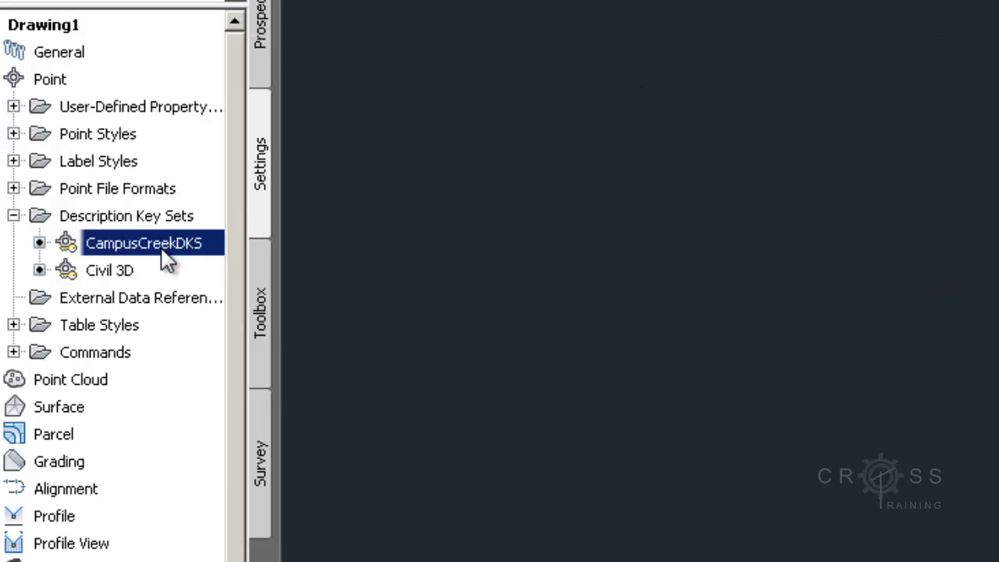